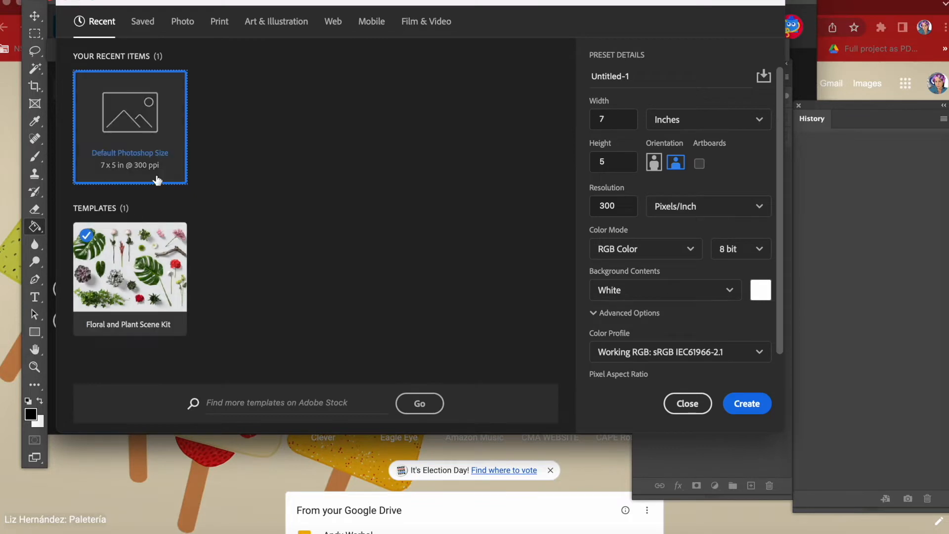
Create a new document from the Default Photoshop Size preset, 7 x 5 in at 300 ppi
double_click(157, 179)
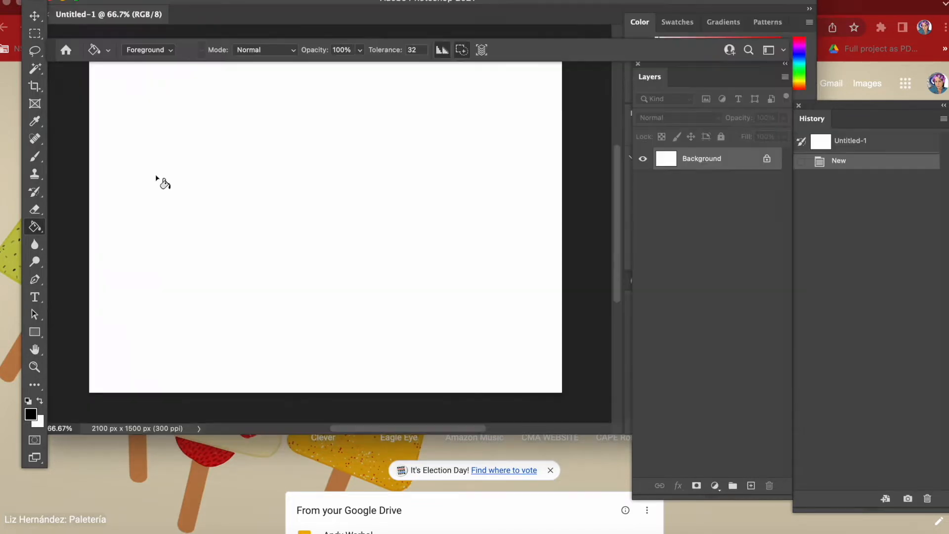
Switch to Chrome and search Google for "coloring pages"
left_click(100, 470)
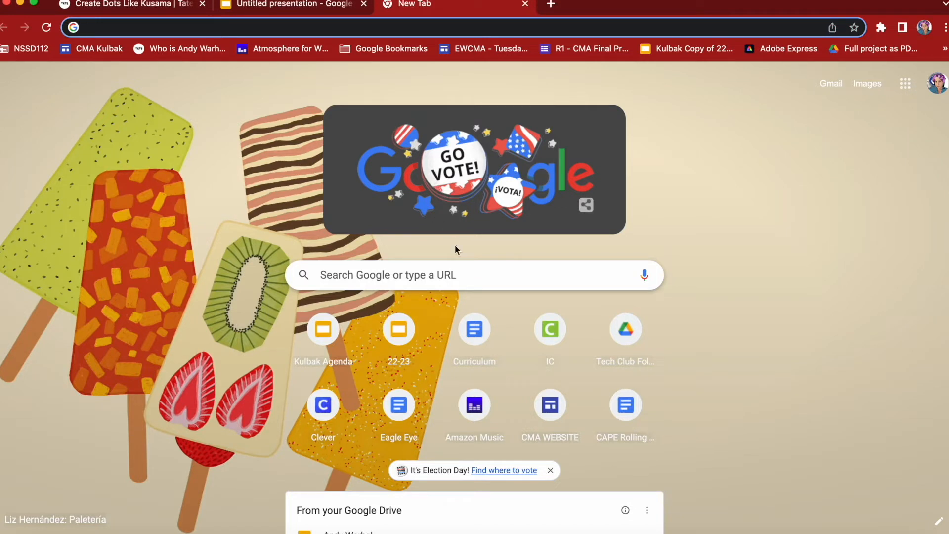
left_click(423, 283)
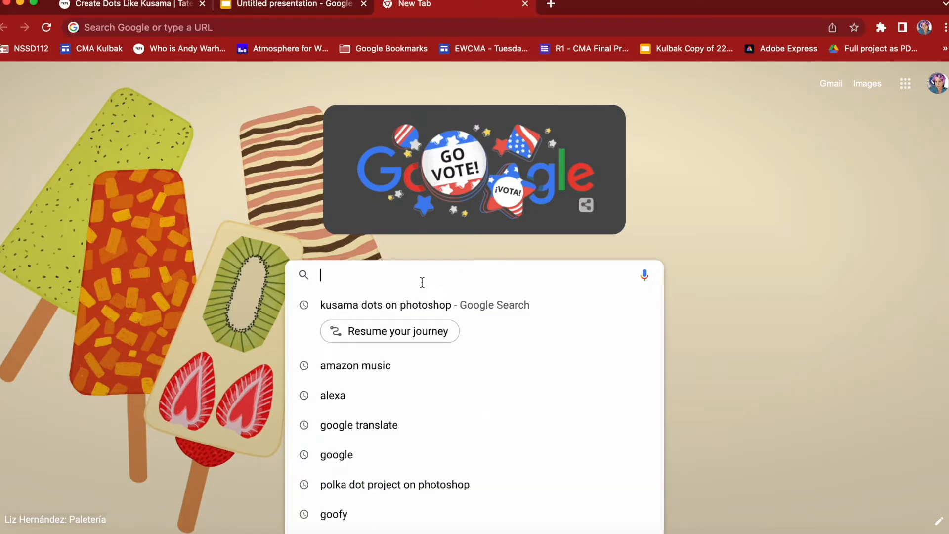
type("colo")
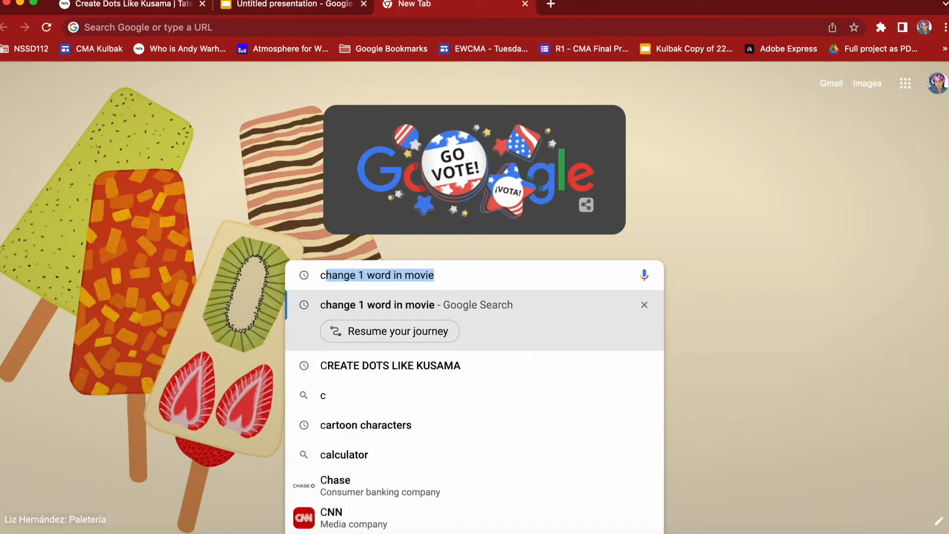
type("ring pages")
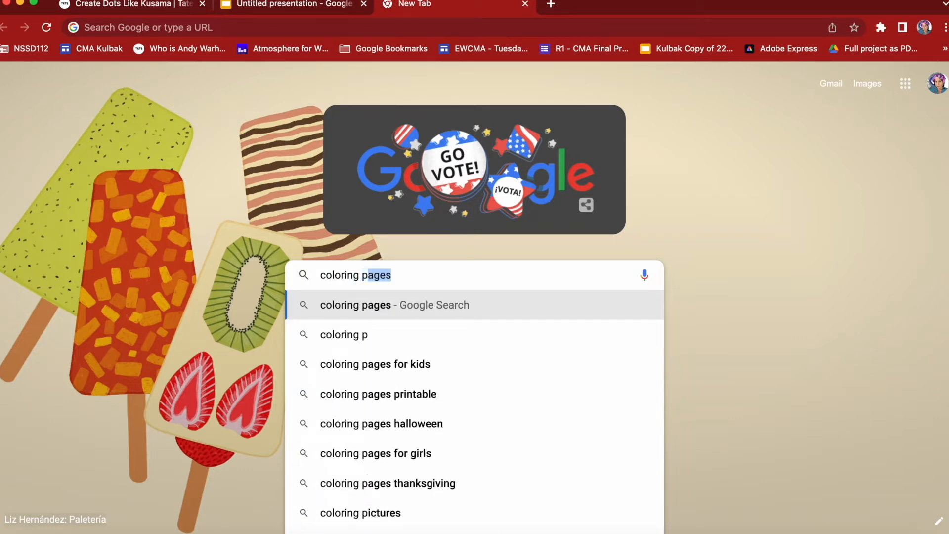
key("Return")
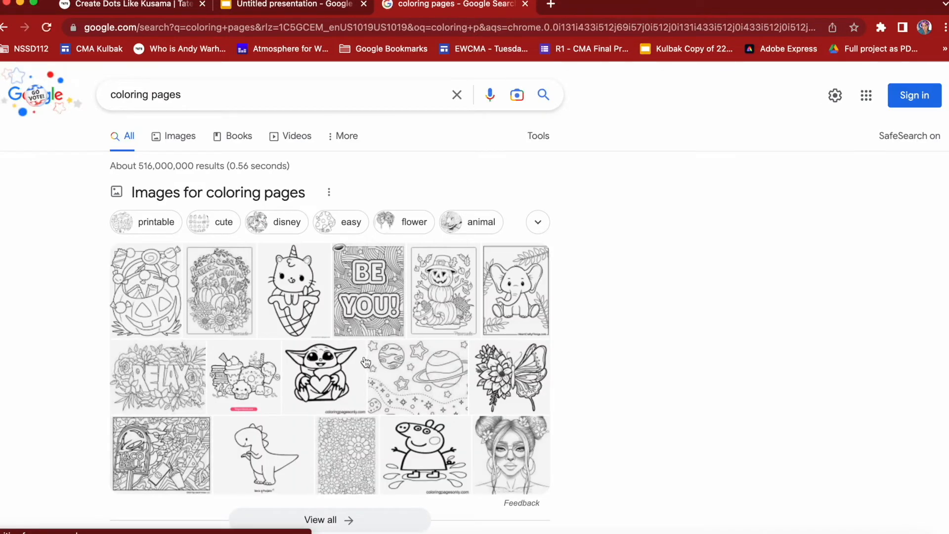
Open the ColoringOnly "Baby Yoda is Sad" coloring page among the image results, with the browser window moved aside to expose the desktop
left_click_drag(341, 384, 342, 385)
left_click(342, 383)
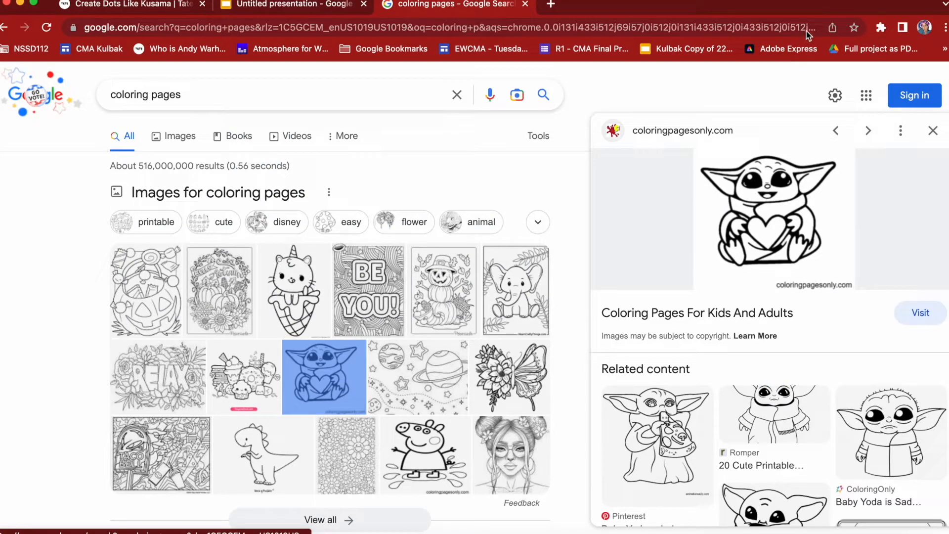
left_click_drag(811, 5, 536, 5)
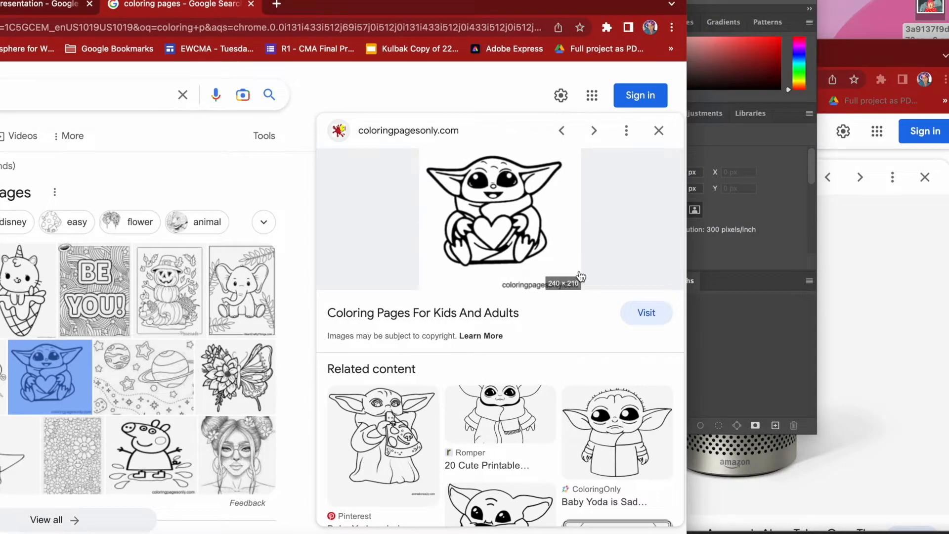
left_click(625, 428)
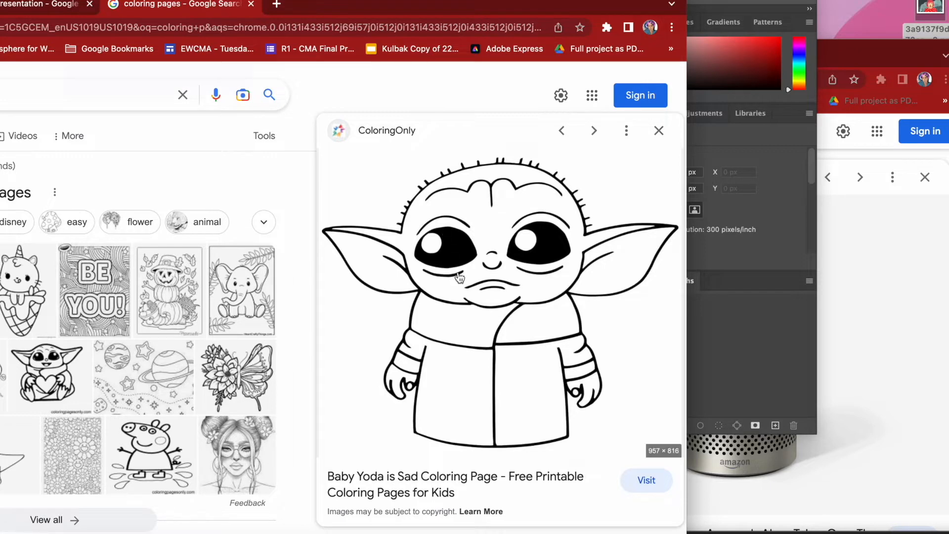
Save the sad Baby Yoda coloring page image to the desktop
left_click_drag(464, 280, 778, 69)
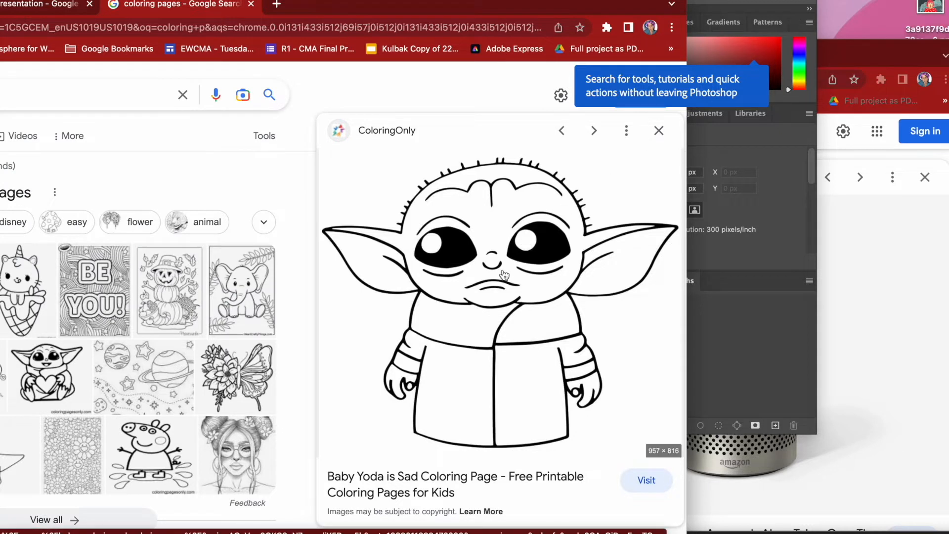
right_click(485, 312)
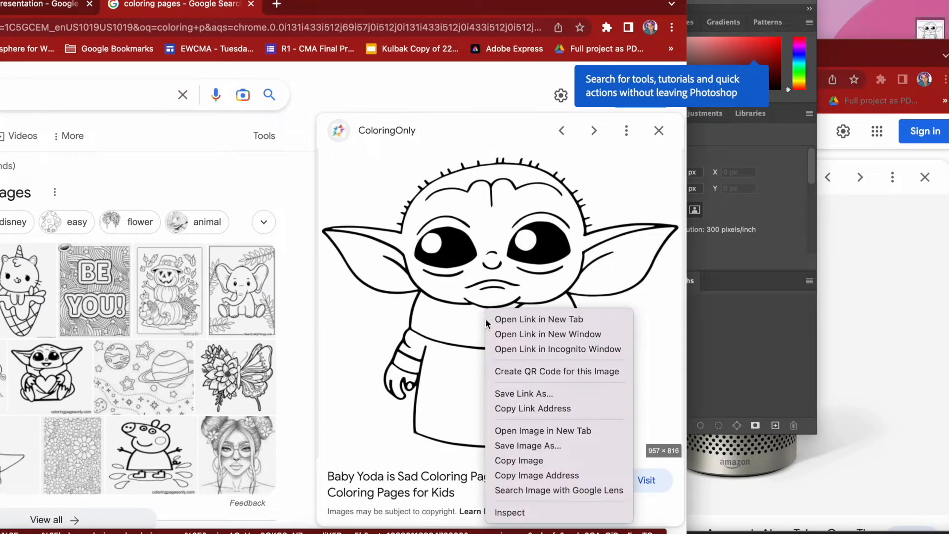
left_click(526, 445)
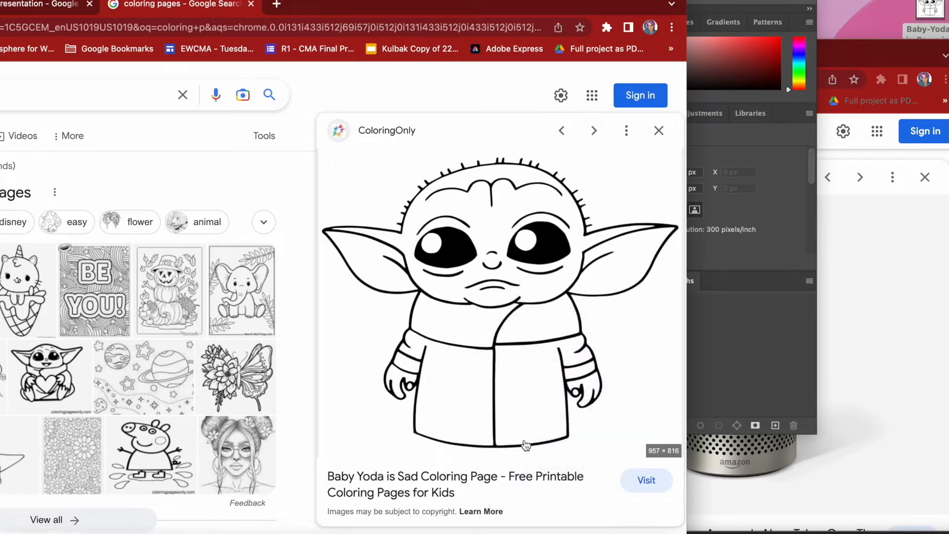
Switch to Photoshop, place the saved Baby Yoda image in the blank document and activate the Paint Bucket tool
left_click(708, 379)
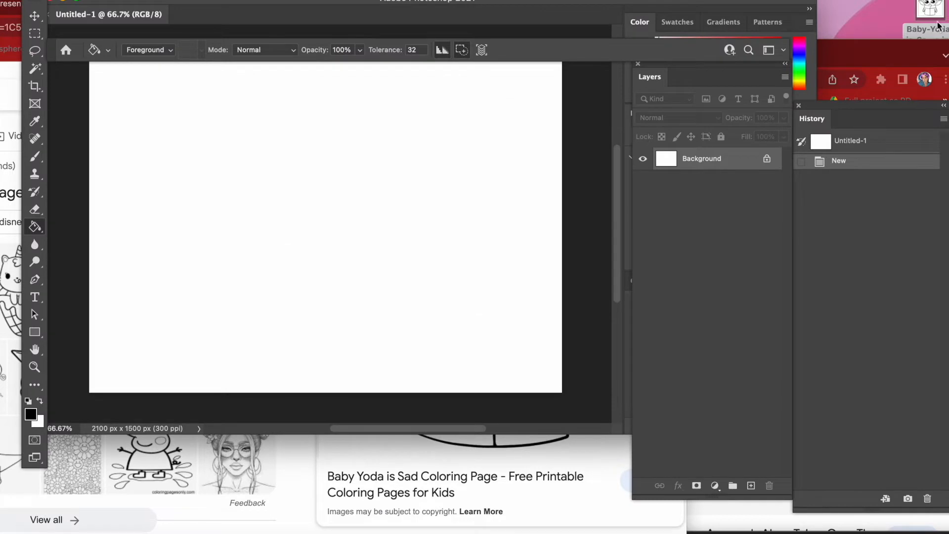
left_click_drag(931, 11, 257, 223)
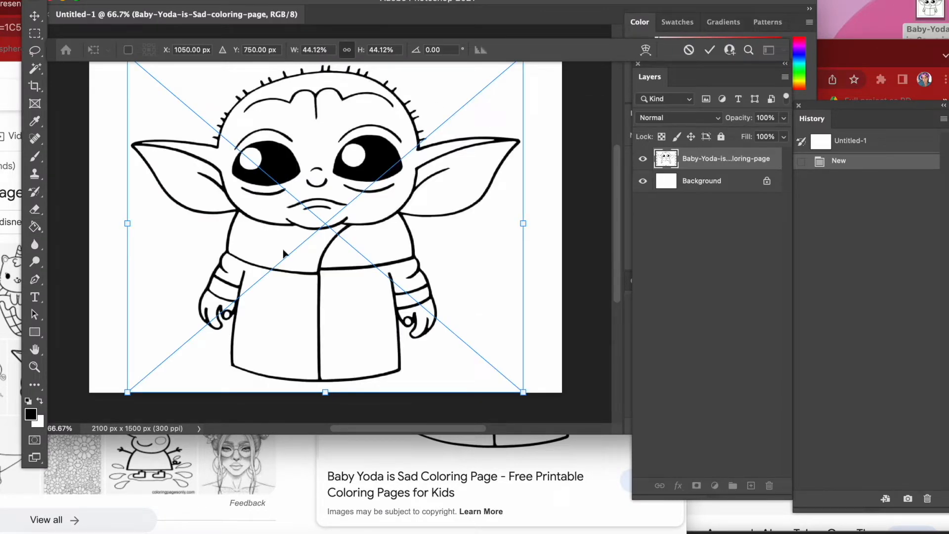
key("Return")
key("g")
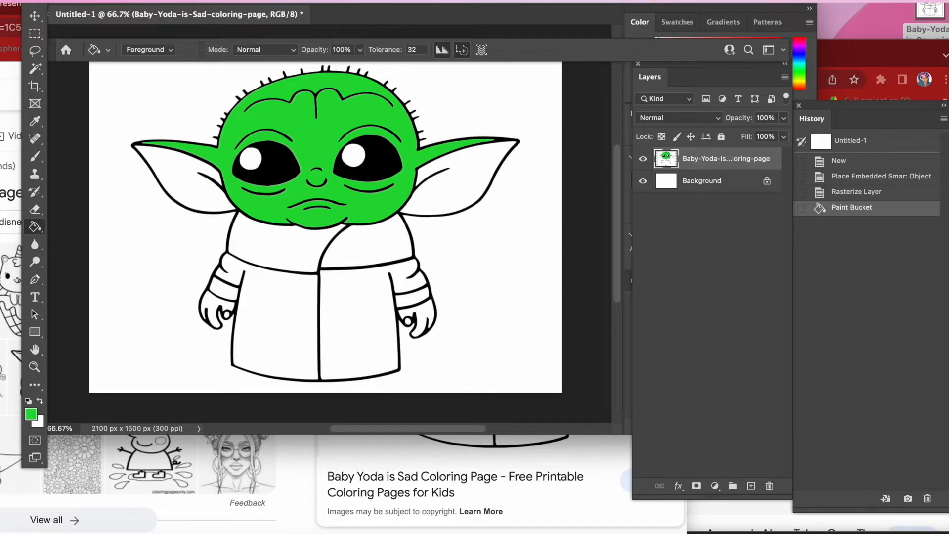
Search Photoshop's help for "paintbucket" and close the search
left_click(485, 1)
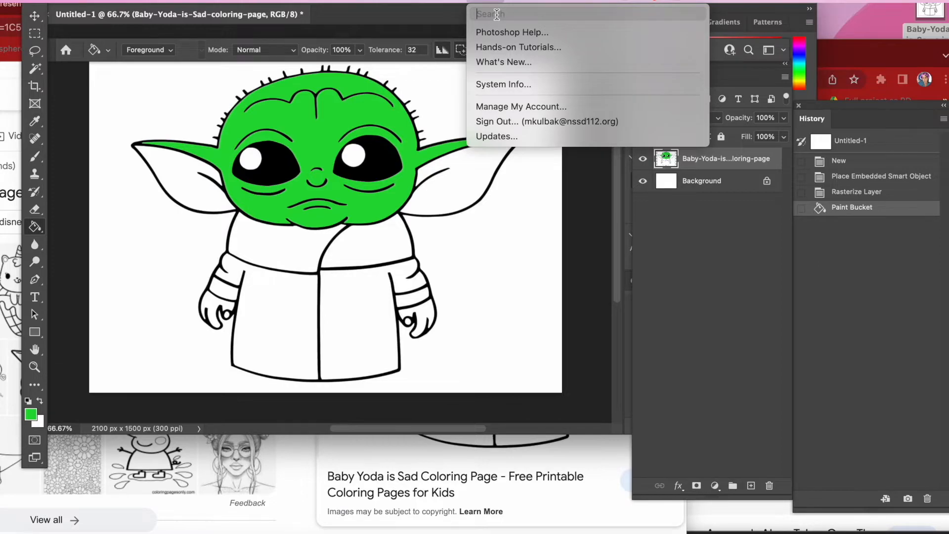
type("pa")
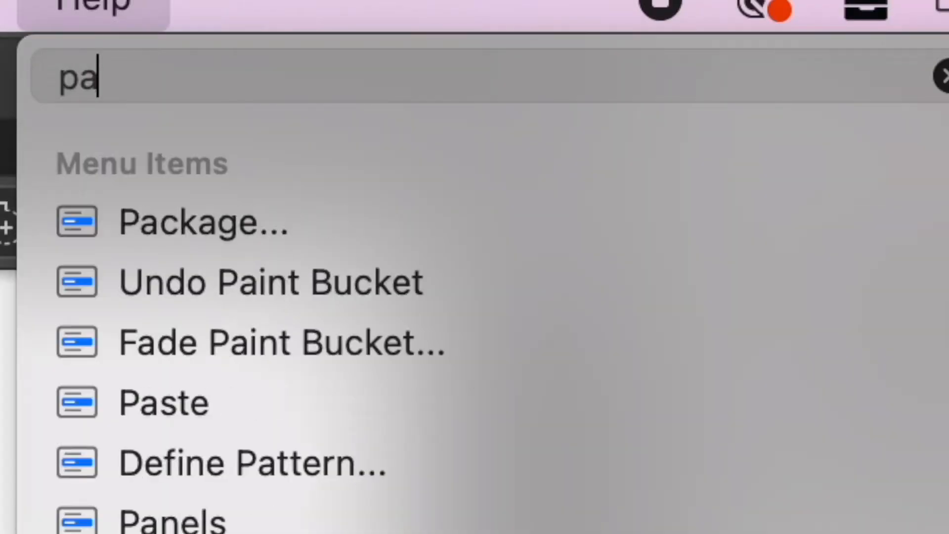
type("intbick")
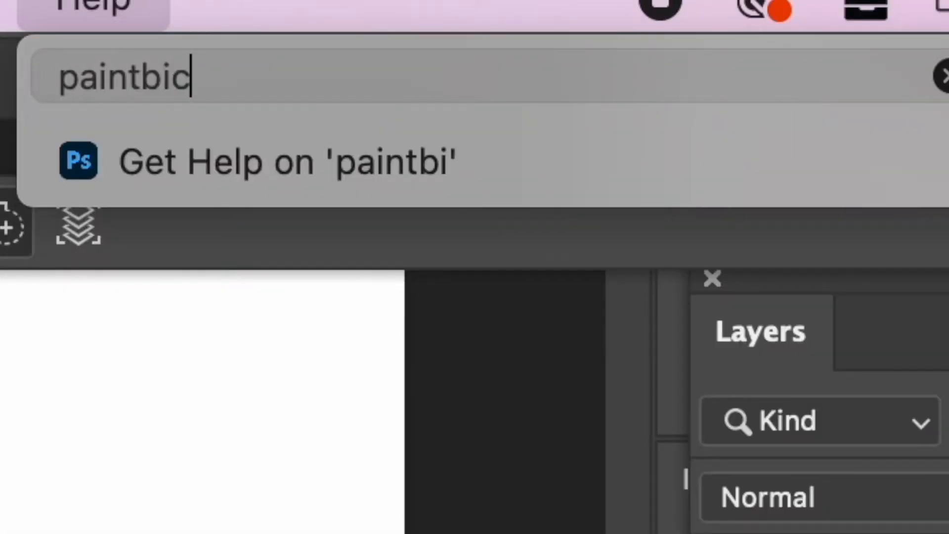
key("BackSpace")
key("BackSpace")
key("BackSpace")
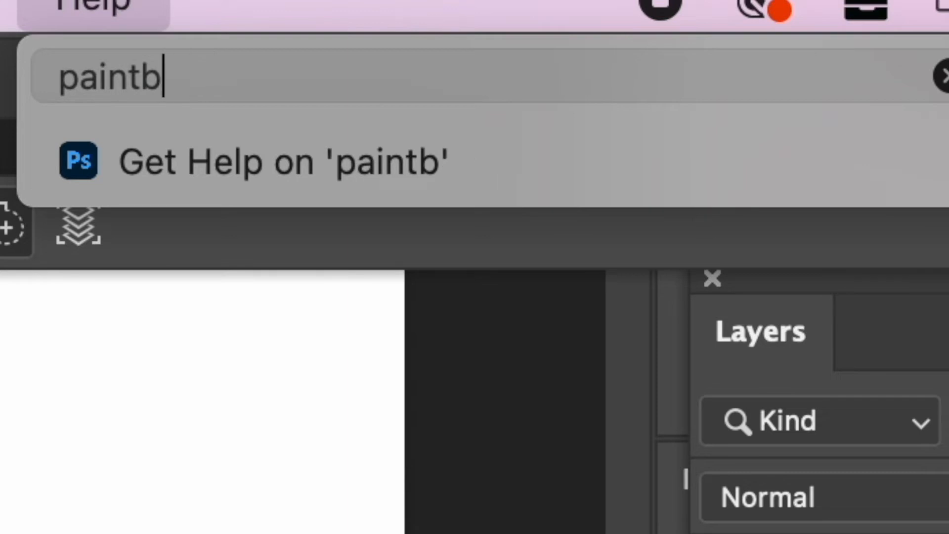
key("BackSpace")
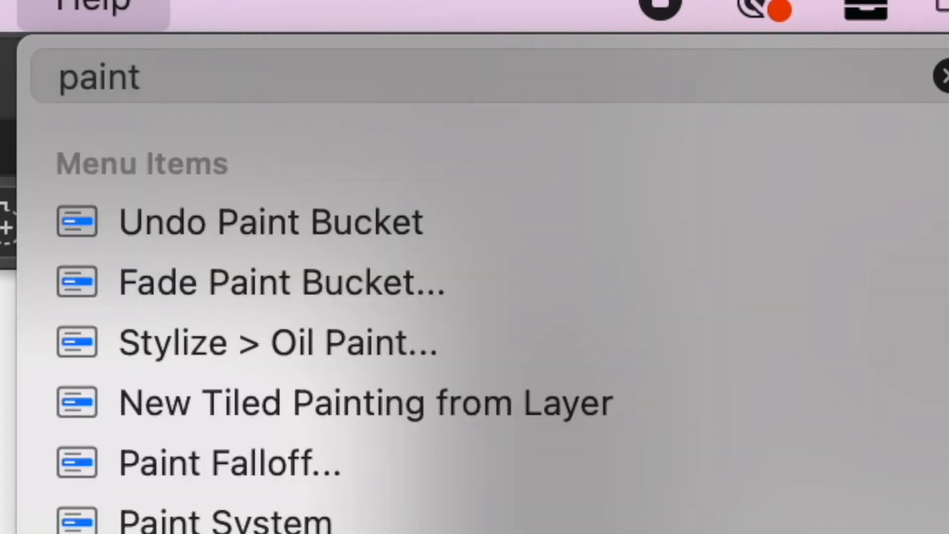
type("buck")
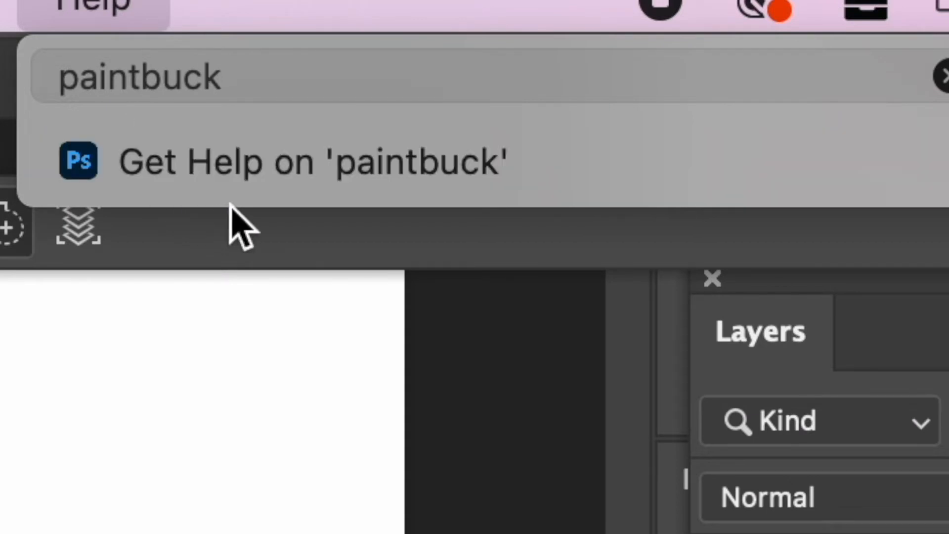
type("e")
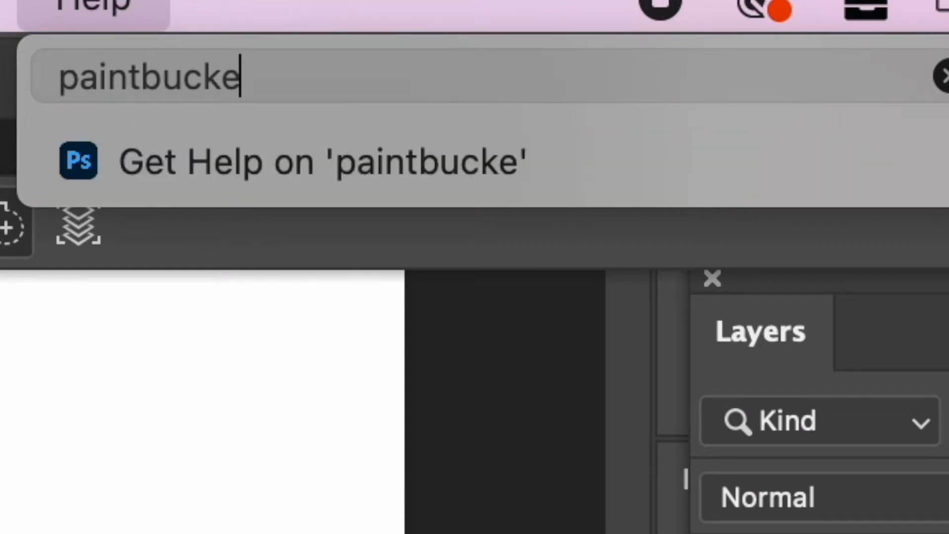
type("t")
left_click(356, 186)
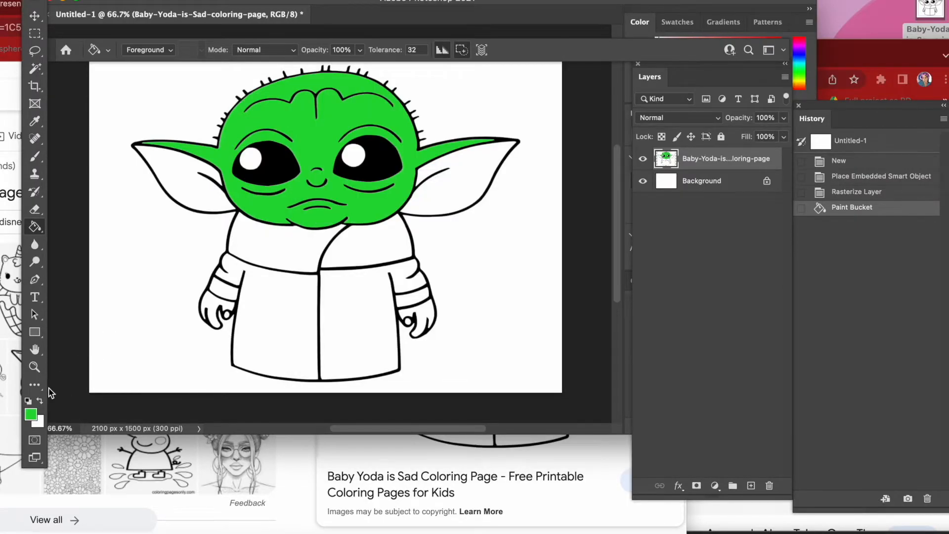
left_click(35, 385)
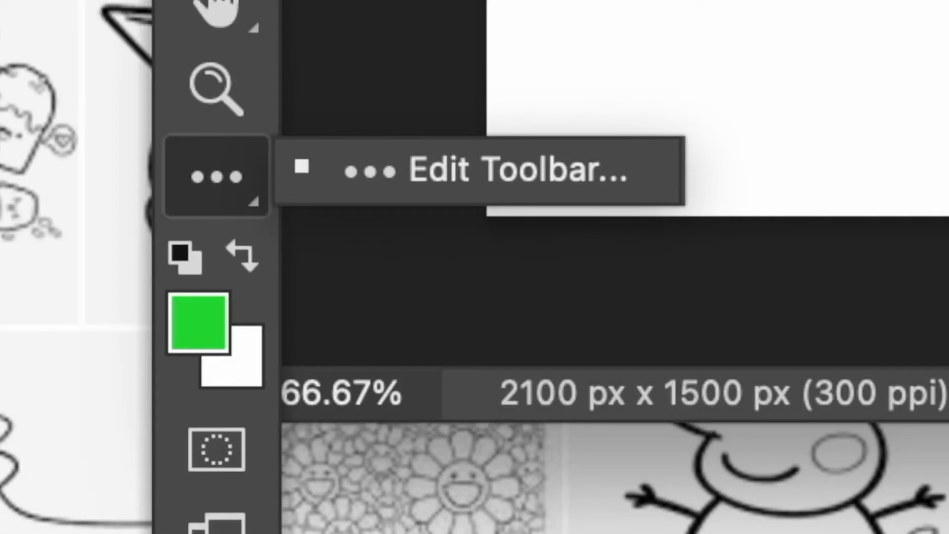
key("Escape")
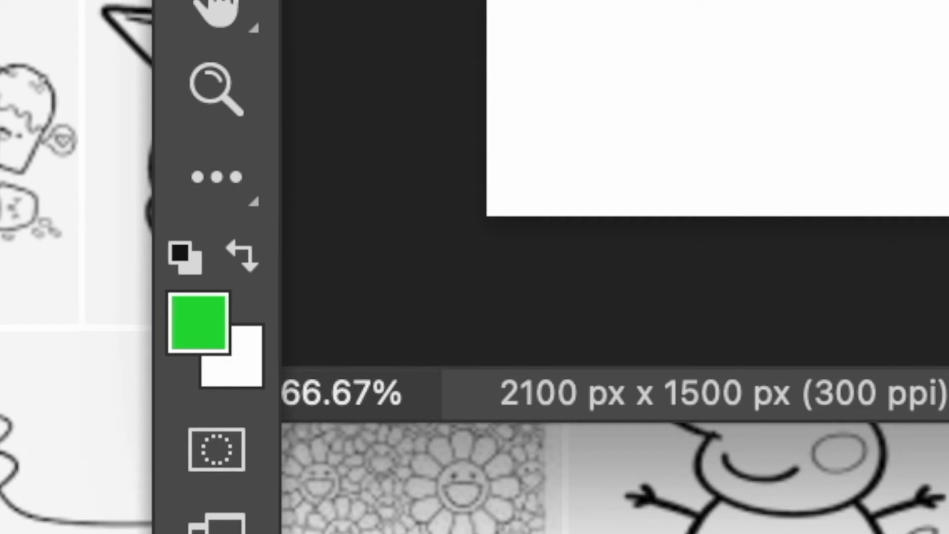
left_click(216, 177)
key("Escape")
left_click(216, 177)
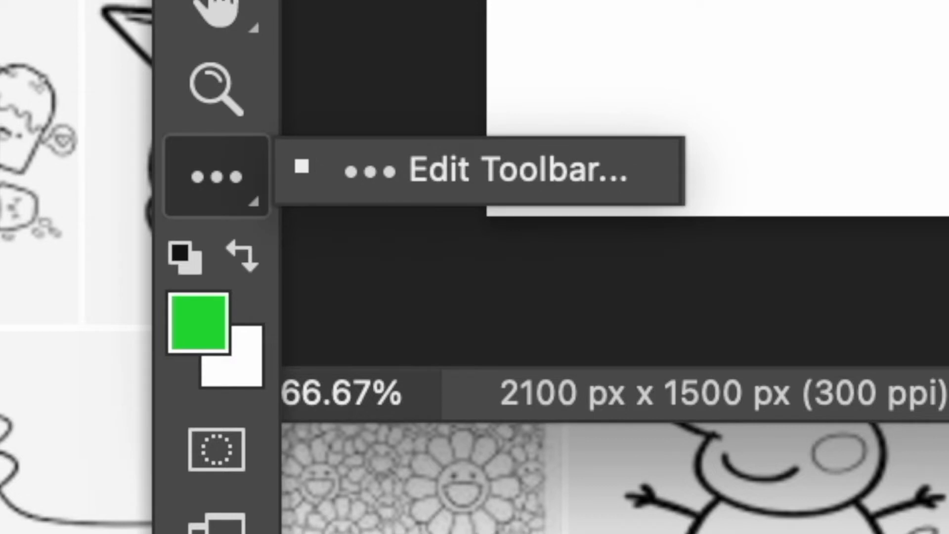
key("Escape")
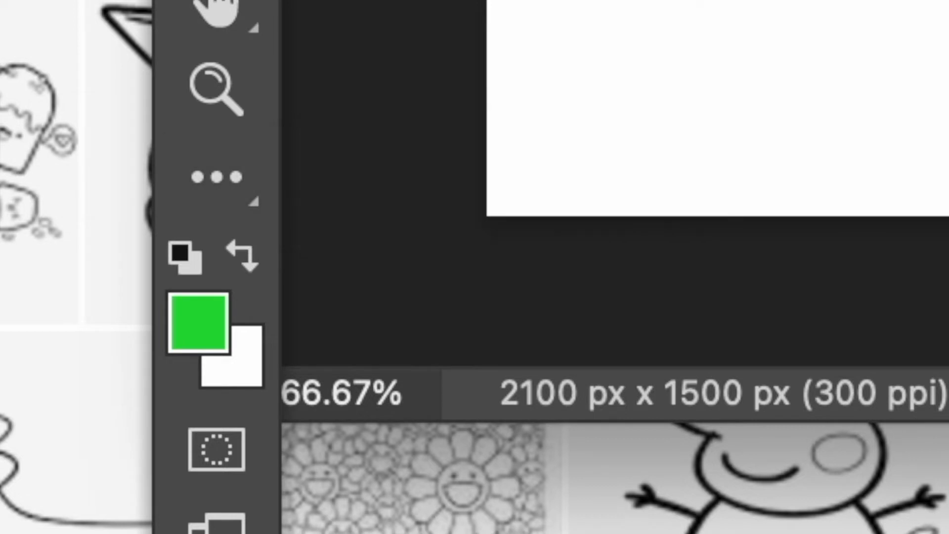
Set the foreground color to a bright green with a hue of 126°
left_click(198, 322)
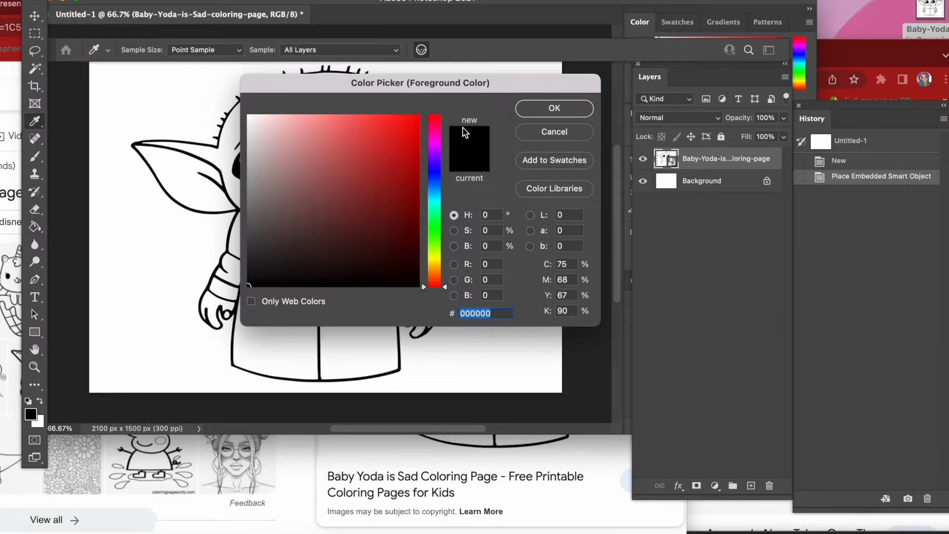
left_click(435, 226)
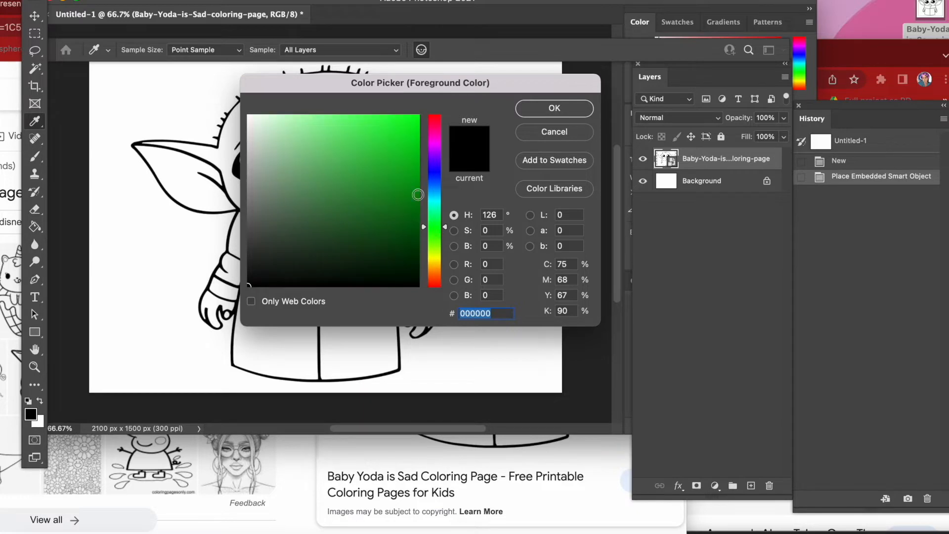
left_click(390, 140)
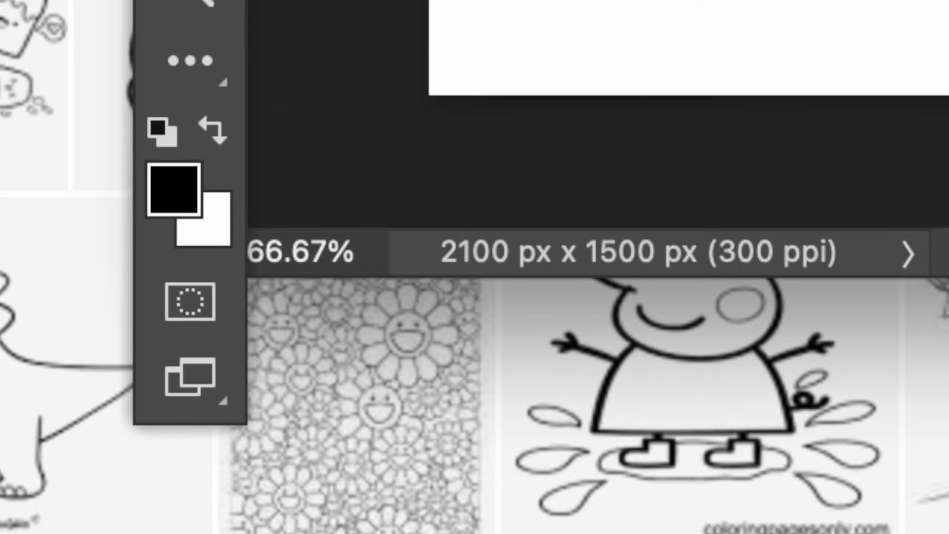
key("Return")
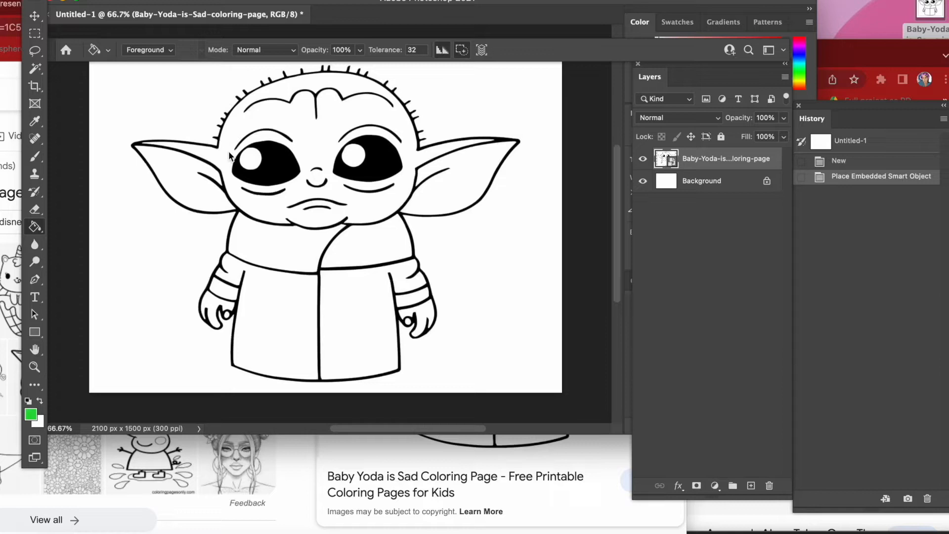
Rasterize the placed Baby Yoda layer and fill the character's head and one hand with green using the Paint Bucket
left_click(228, 150)
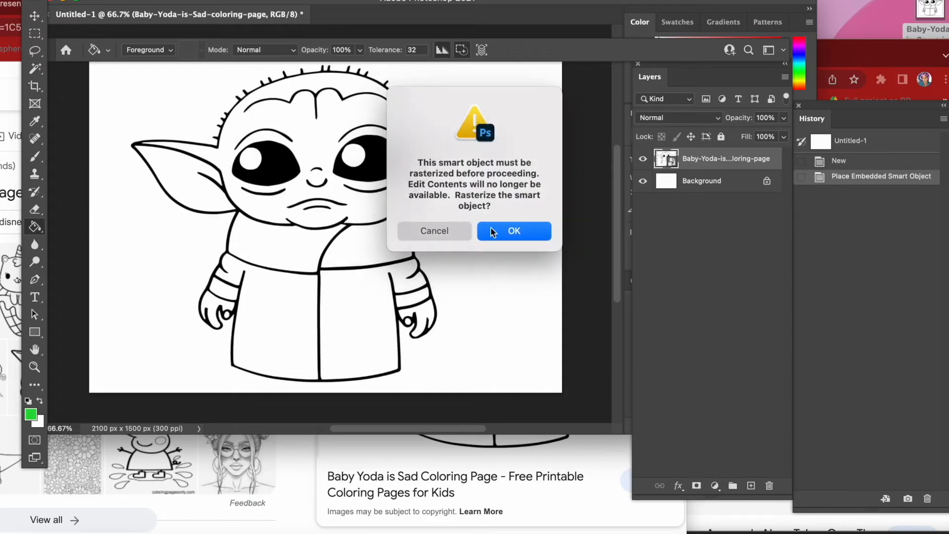
left_click(508, 236)
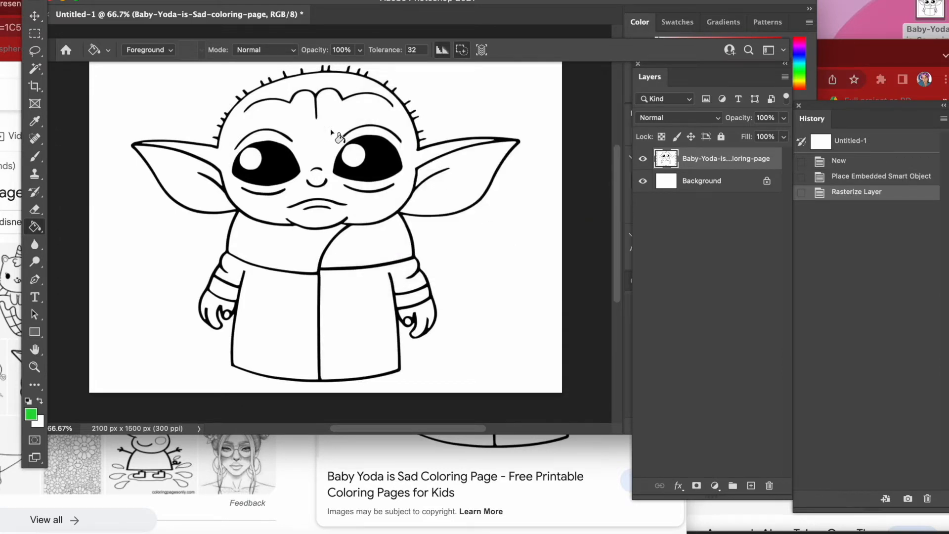
left_click(314, 132)
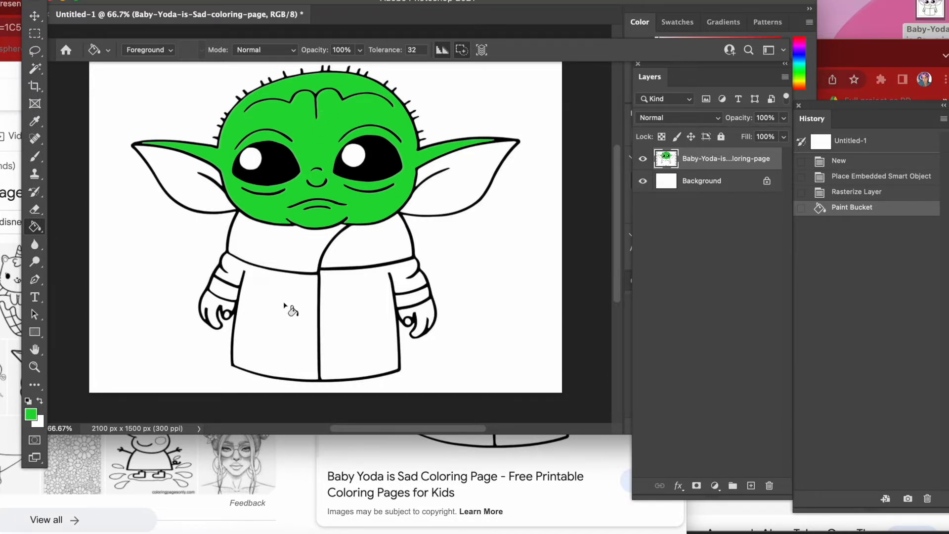
left_click(218, 311)
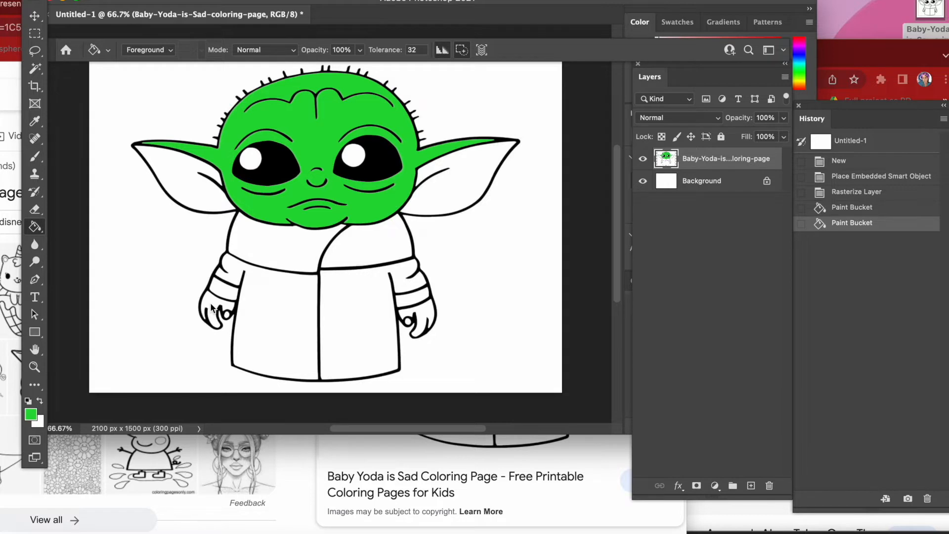
Fill the other hand with the bright green, set the foreground color to muted green #61ba69 and fill both inner ears with it
left_click(421, 315)
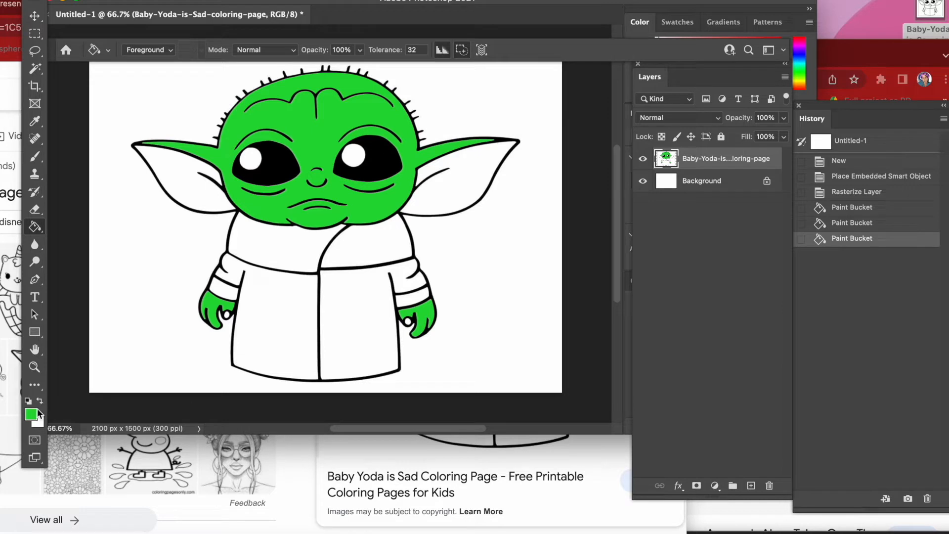
left_click(34, 416)
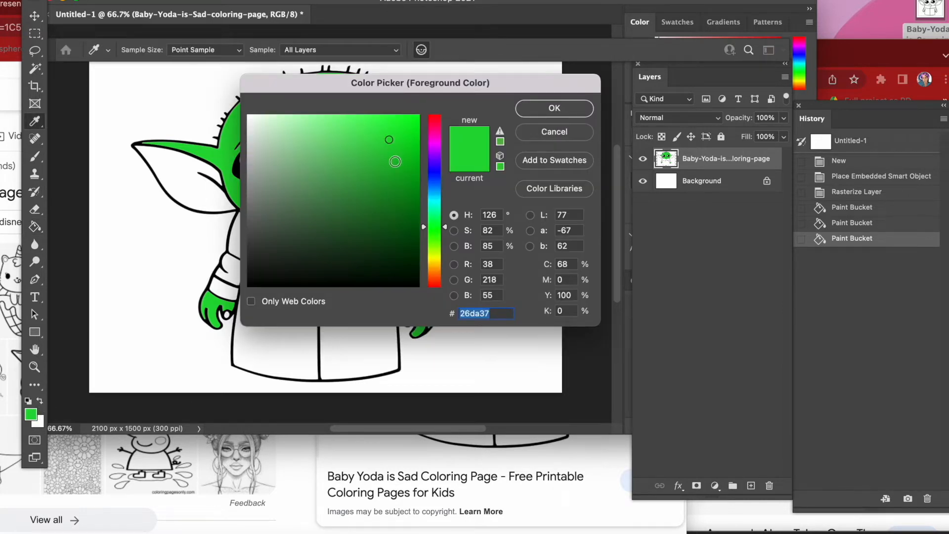
left_click(330, 161)
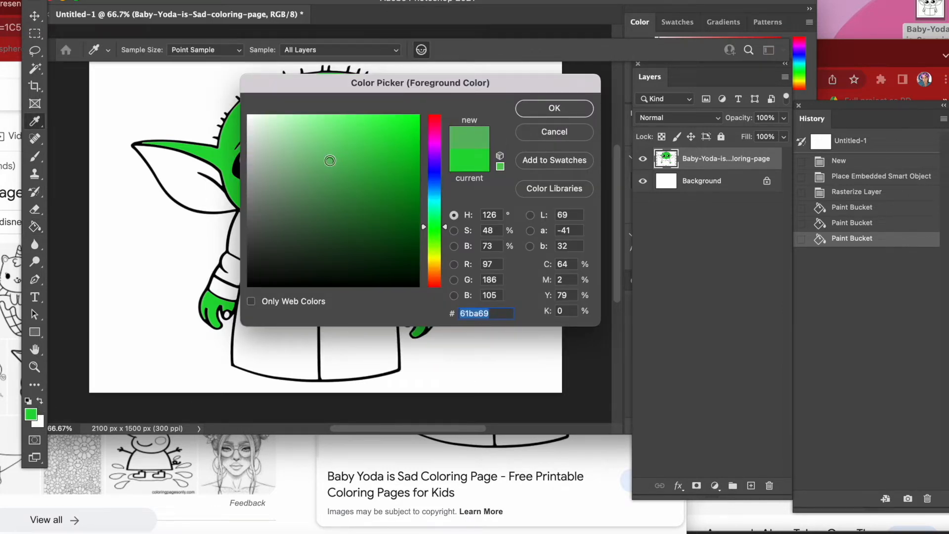
left_click(533, 110)
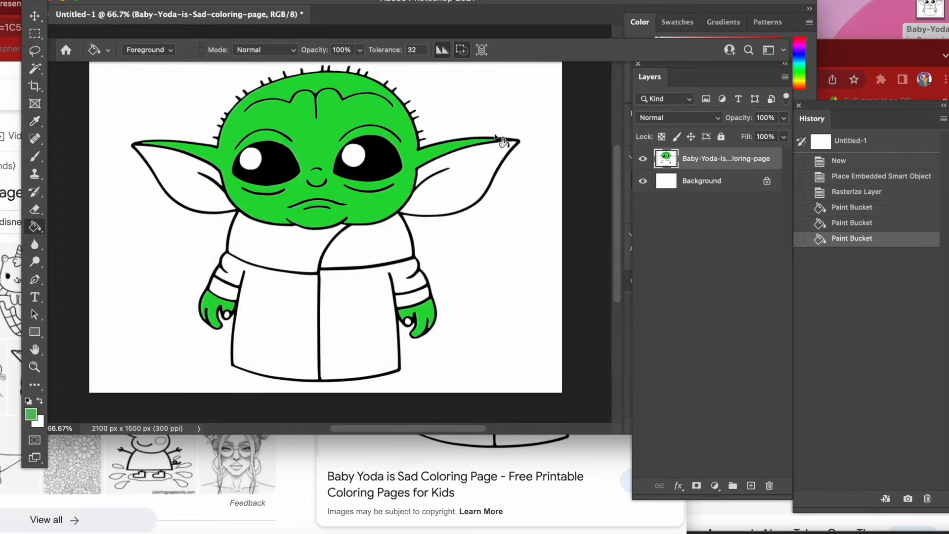
left_click(474, 168)
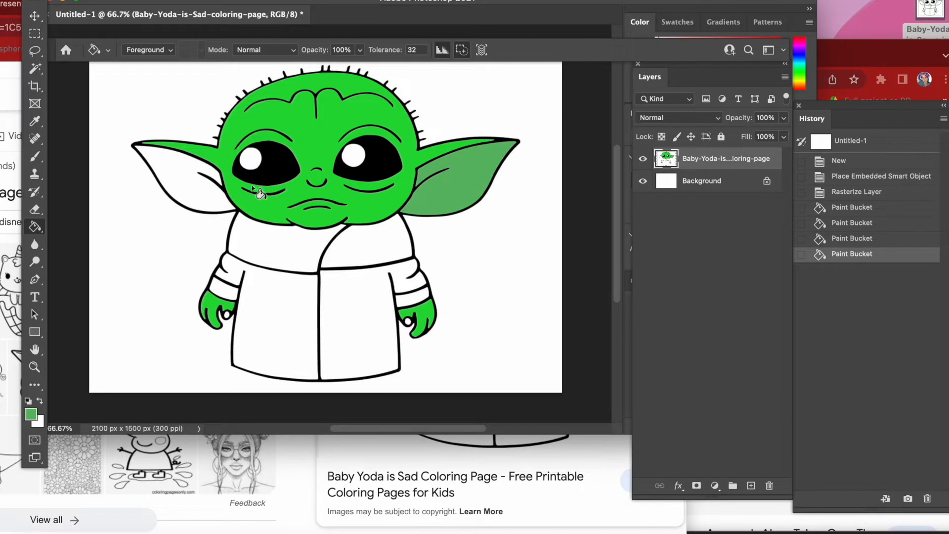
left_click(193, 188)
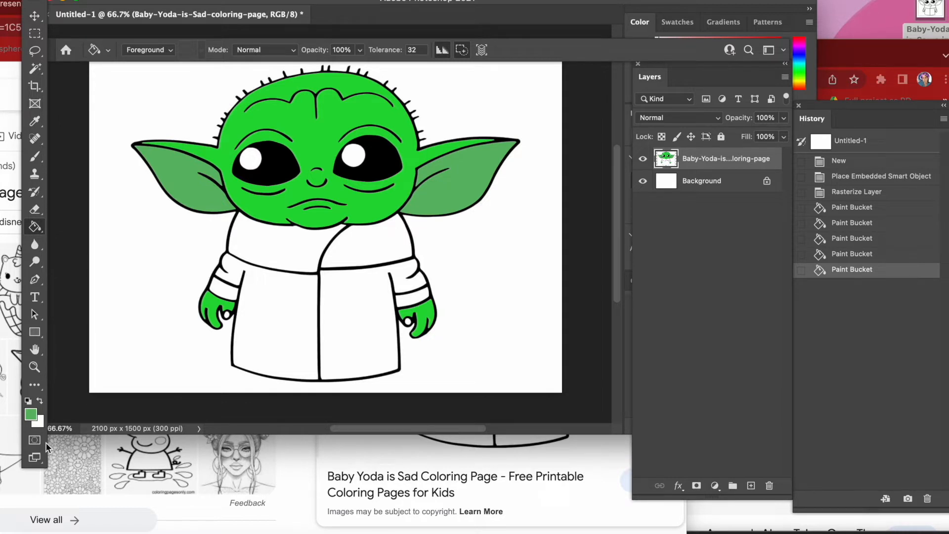
Set the foreground color to cyan #15e2e4 and fill the background around the character
left_click(31, 415)
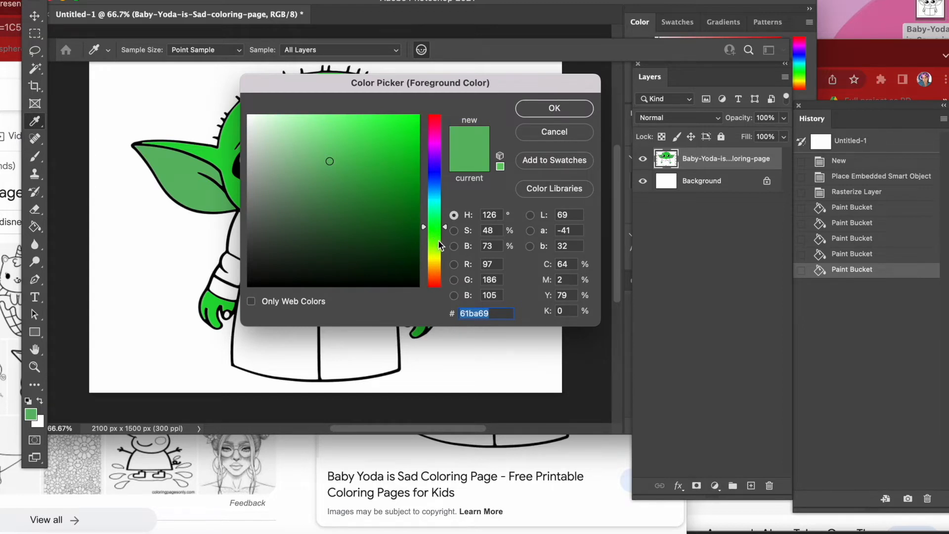
left_click(434, 147)
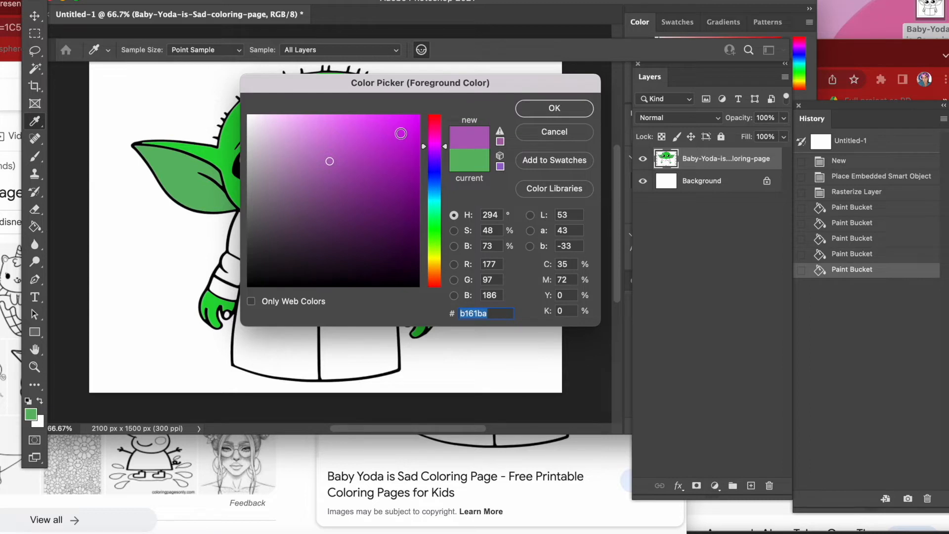
left_click(434, 155)
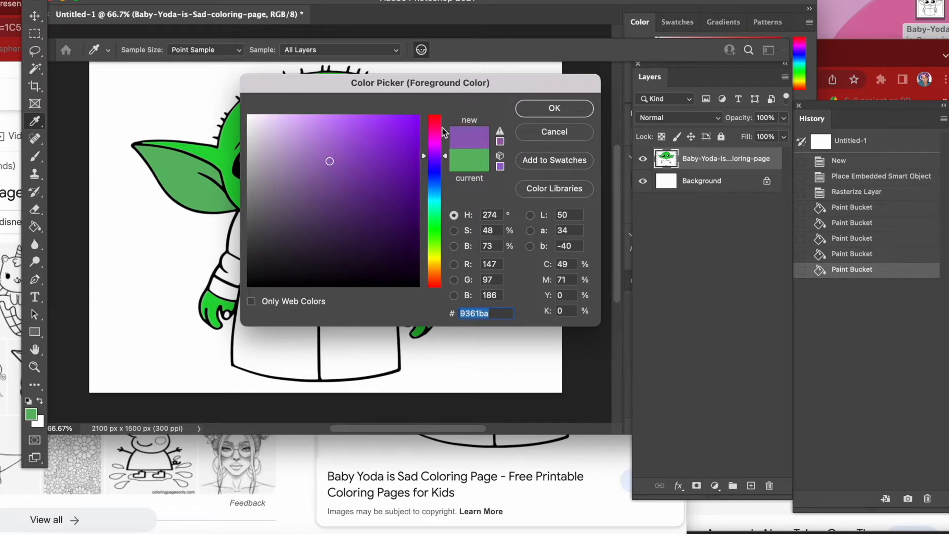
left_click(434, 200)
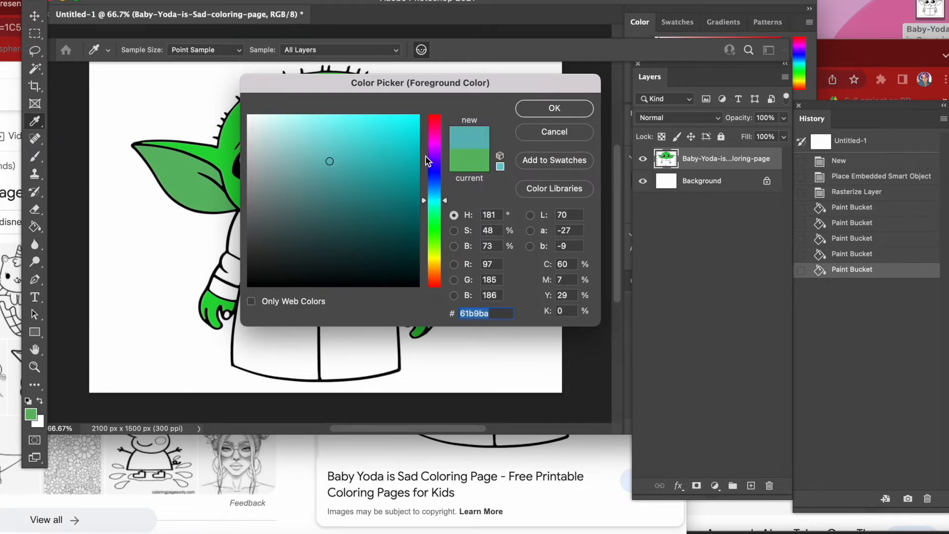
left_click(404, 133)
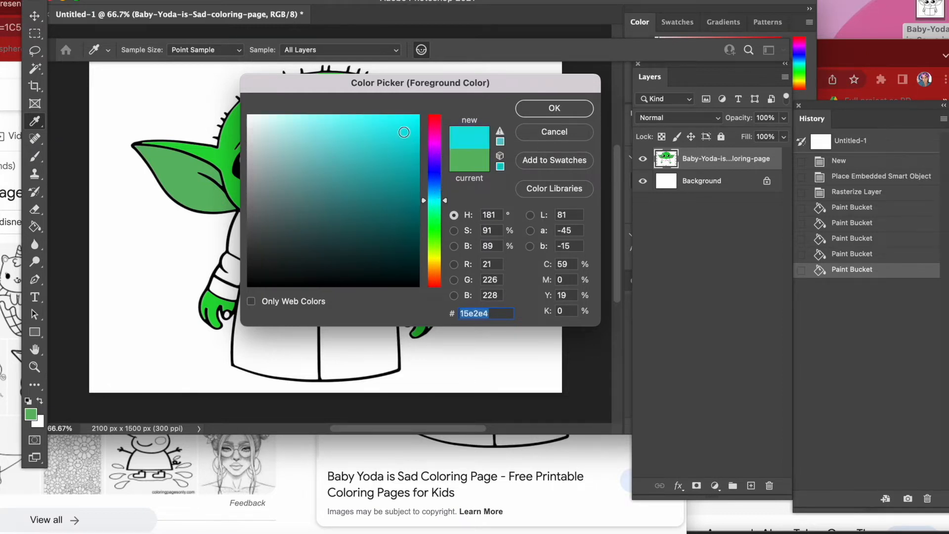
left_click(533, 117)
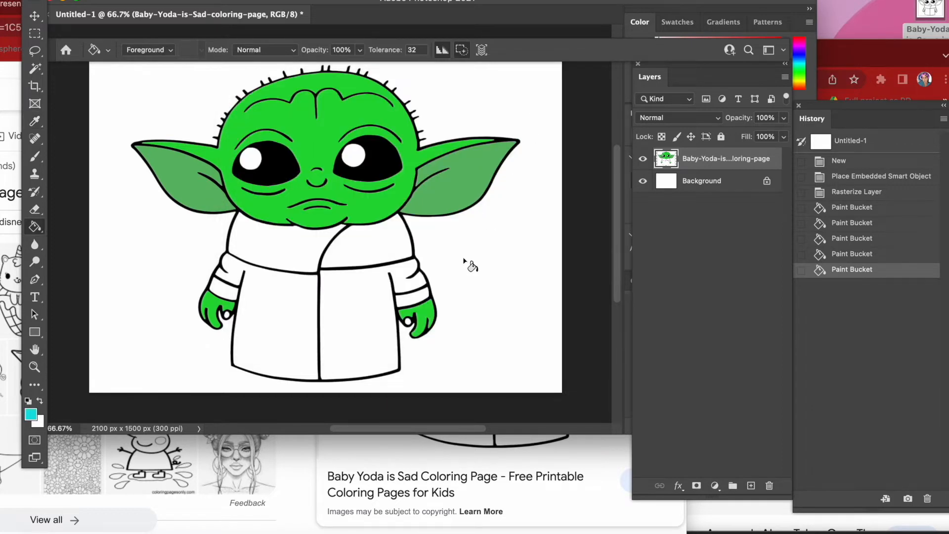
left_click(463, 261)
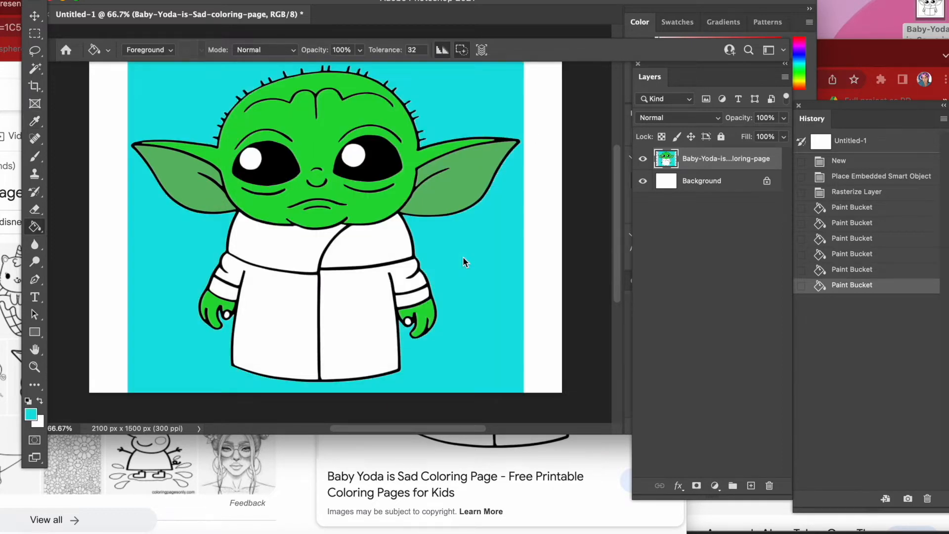
Set the foreground color to orange and fill the robe's right half and its attached sleeve
left_click(31, 414)
left_click(436, 274)
left_click(539, 111)
left_click(360, 271)
Set the foreground color to blue and fill the left part of the robe's collar
left_click(31, 414)
left_click(436, 205)
left_click(553, 106)
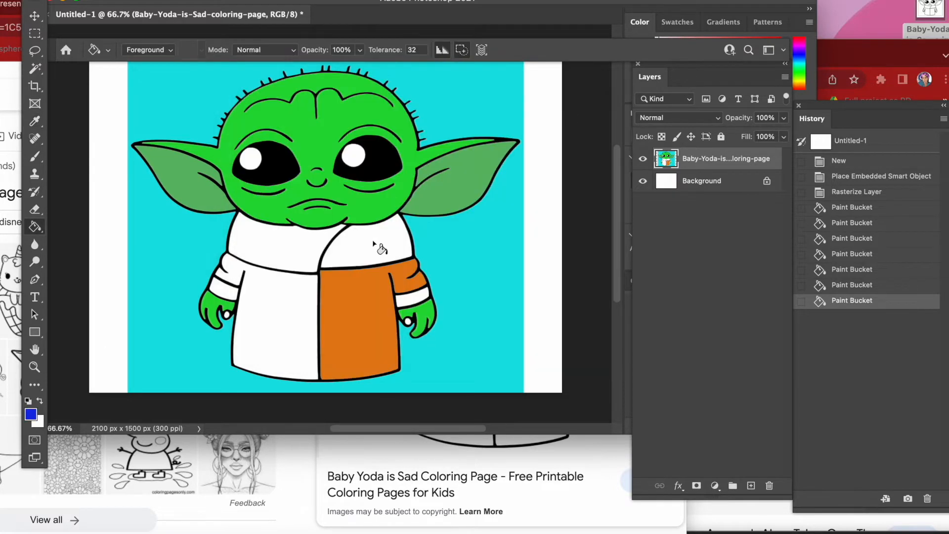
left_click(302, 250)
Set the foreground color to red and fill the right part of the robe's collar
left_click(32, 415)
left_click(436, 119)
left_click(553, 106)
left_click(388, 245)
Set the foreground color to yellow and fill the robe's left half and its attached sleeve
left_click(31, 414)
left_click(436, 258)
left_click(554, 108)
left_click(269, 317)
Set the foreground color to magenta #e415e2 and fill both sleeve cuffs and the two white side strips of the image
left_click(31, 414)
left_click(433, 143)
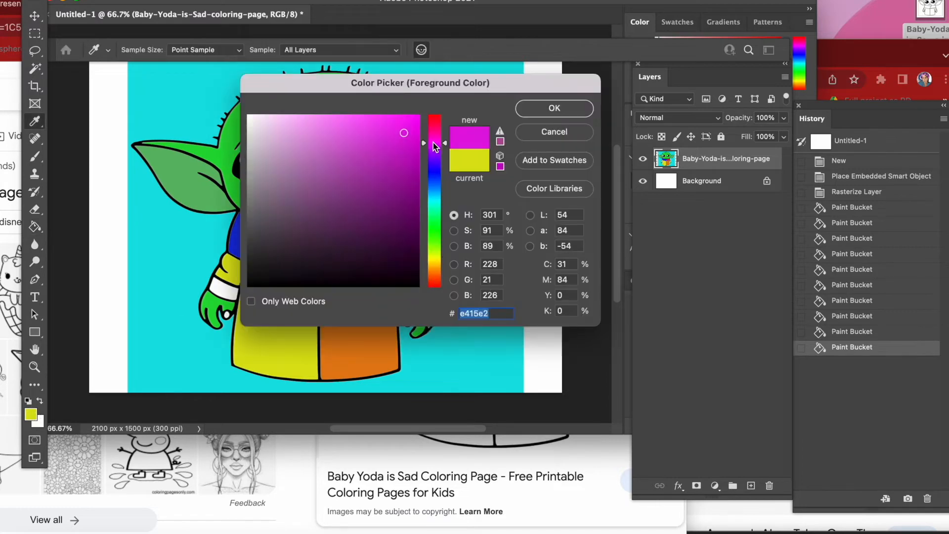
left_click(554, 108)
left_click(413, 296)
left_click(232, 293)
left_click(111, 300)
left_click(545, 293)
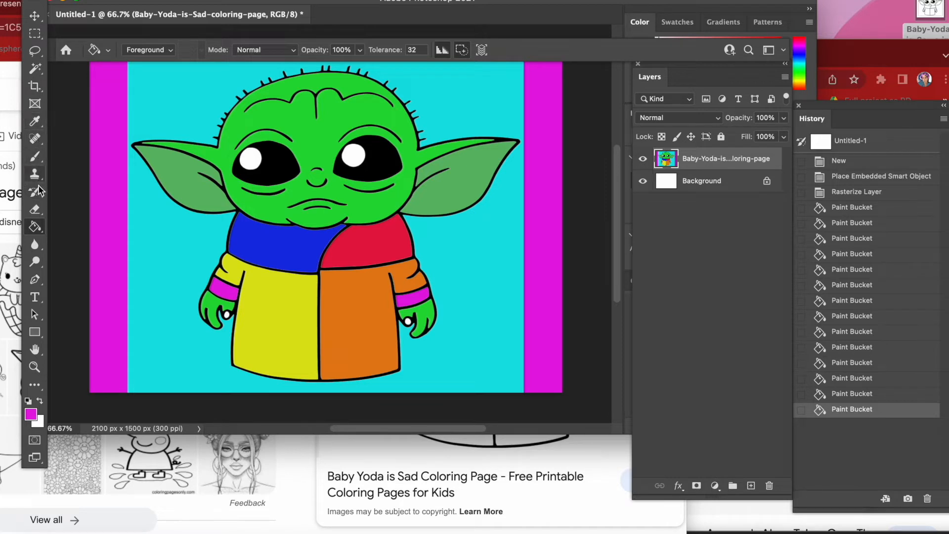
Activate the Brush tool and set the brush size to 49 px
left_click(36, 159)
right_click(36, 159)
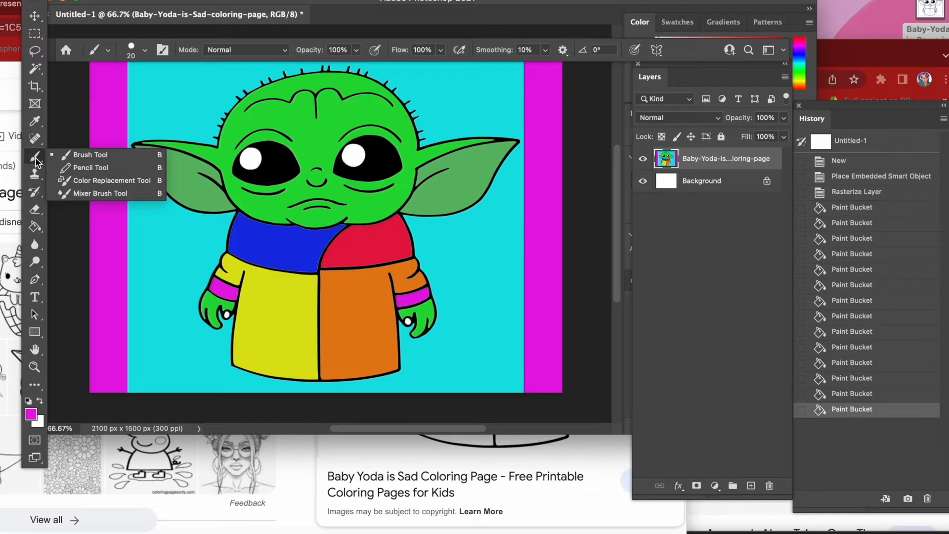
left_click(79, 151)
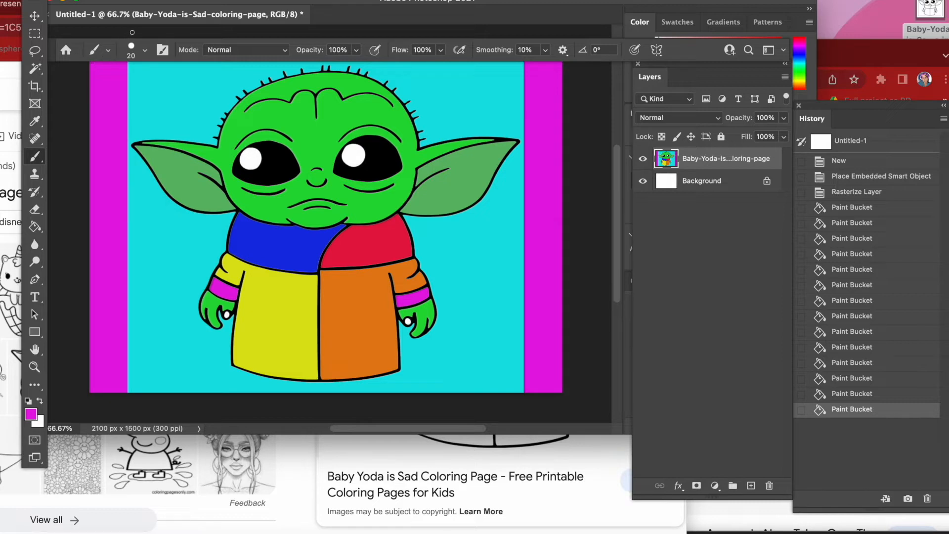
left_click(145, 51)
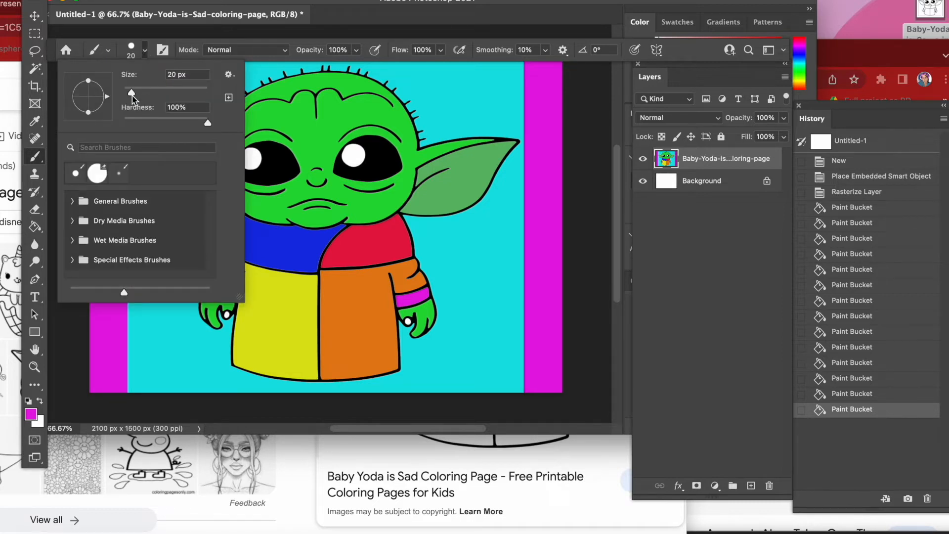
left_click_drag(131, 97, 129, 97)
left_click_drag(147, 96, 144, 94)
Dab magenta dots all over the cyan background on both sides of the character
left_click(434, 94)
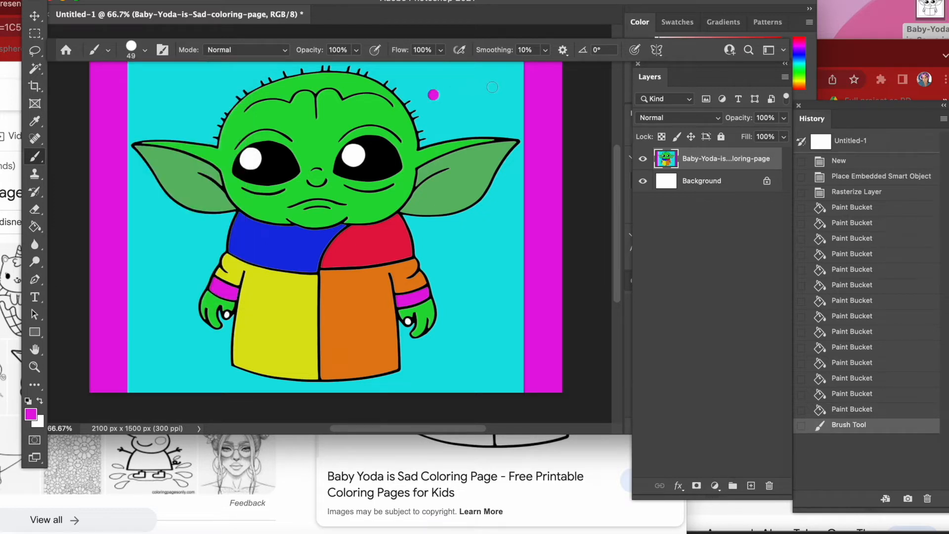
left_click(487, 87)
left_click(464, 103)
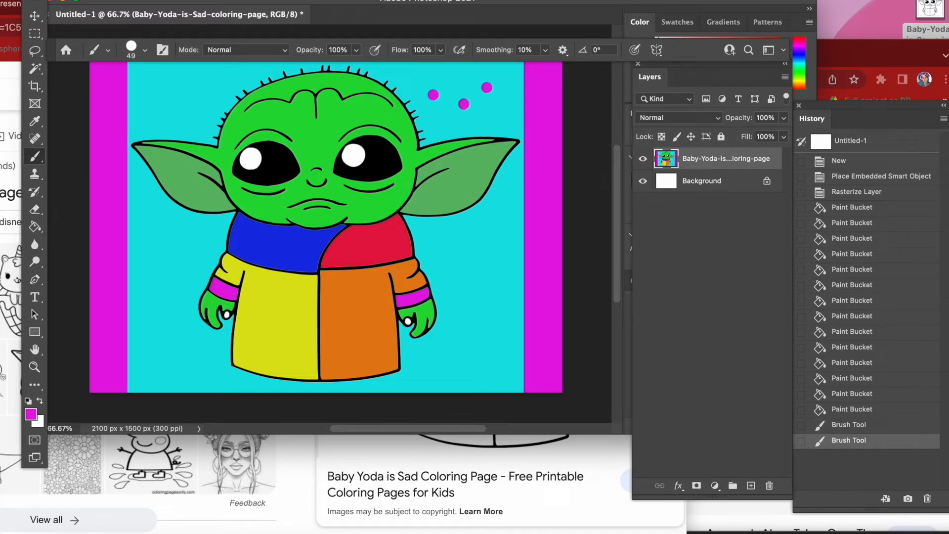
left_click(444, 121)
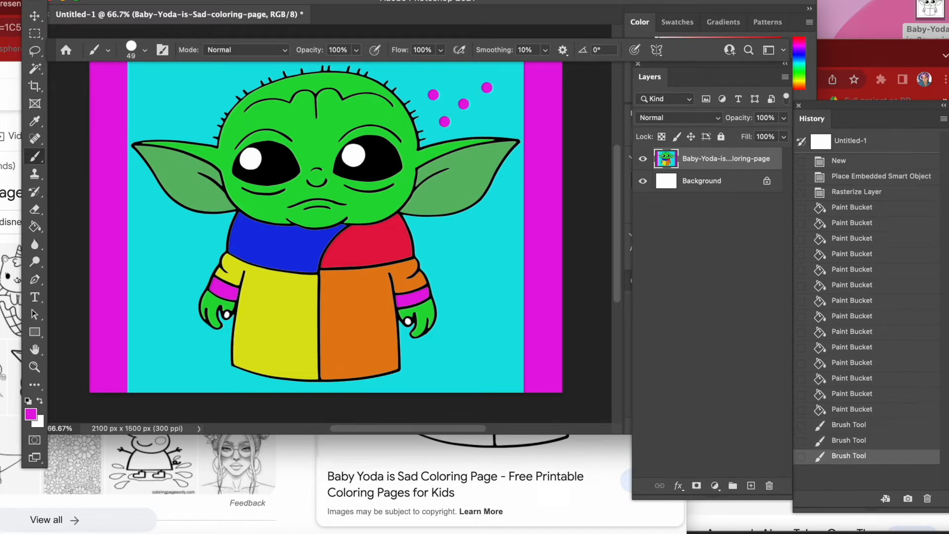
left_click(489, 121)
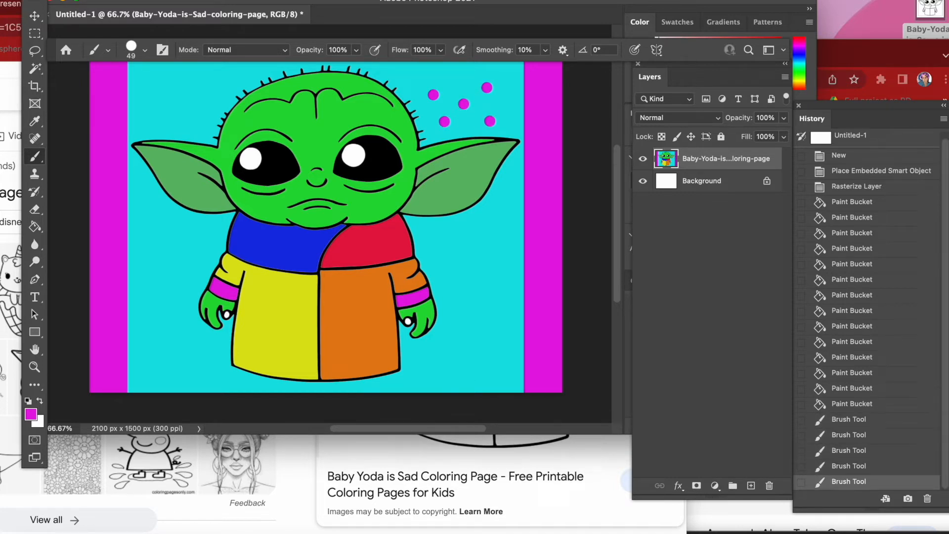
left_click(456, 79)
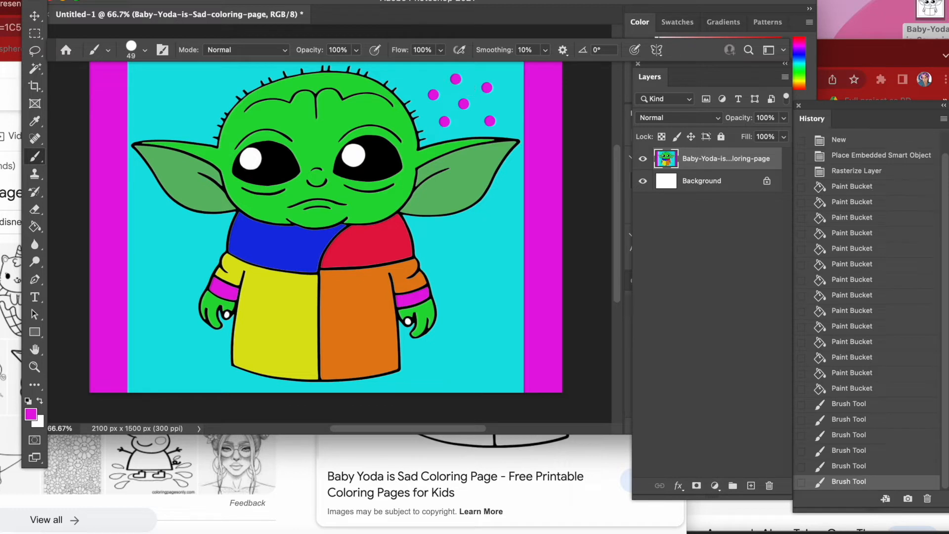
left_click(436, 240)
left_click(454, 263)
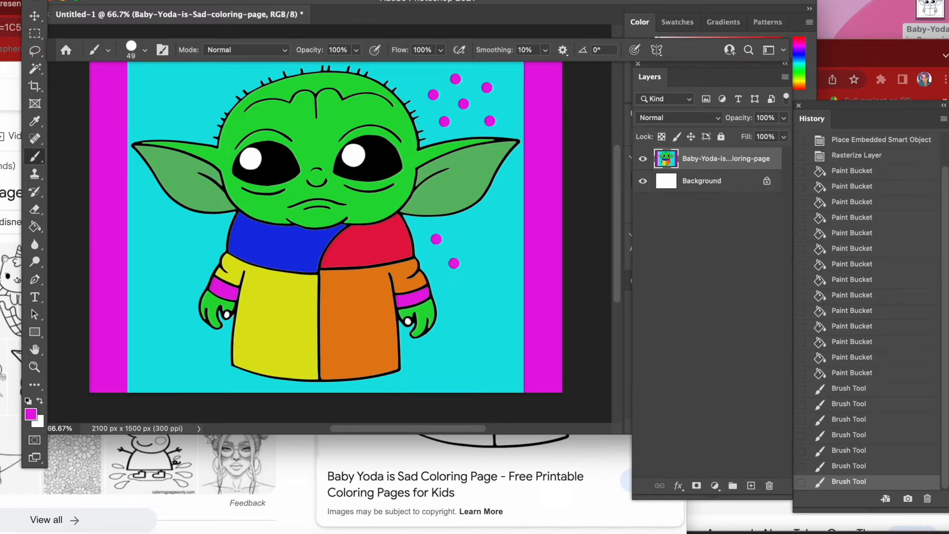
left_click(460, 231)
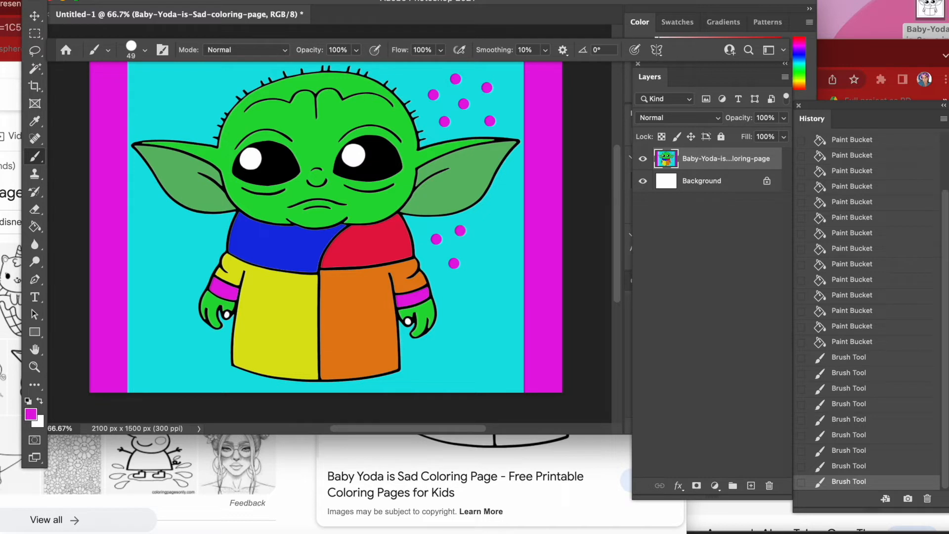
left_click(488, 216)
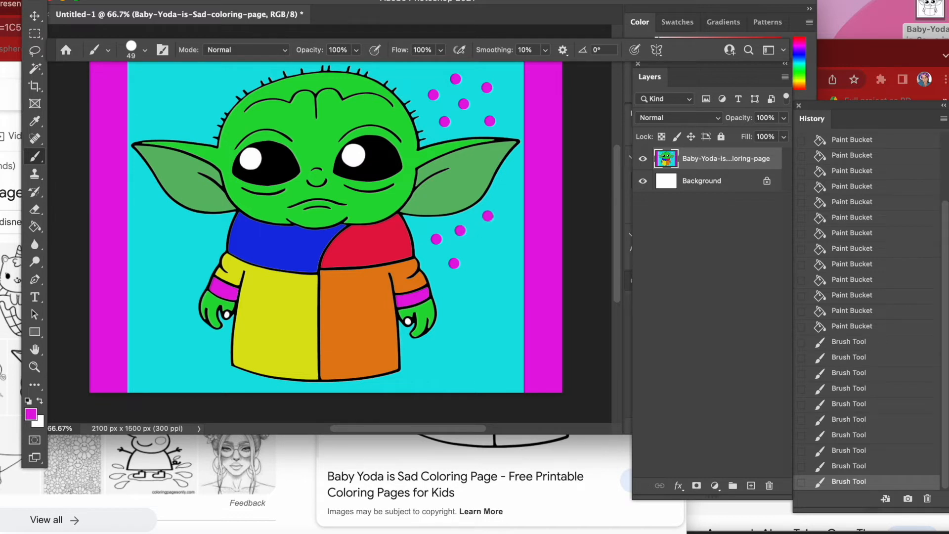
left_click(502, 190)
left_click(422, 228)
left_click(445, 281)
left_click(428, 254)
left_click(471, 287)
left_click(480, 265)
left_click(472, 246)
left_click(490, 242)
left_click(501, 221)
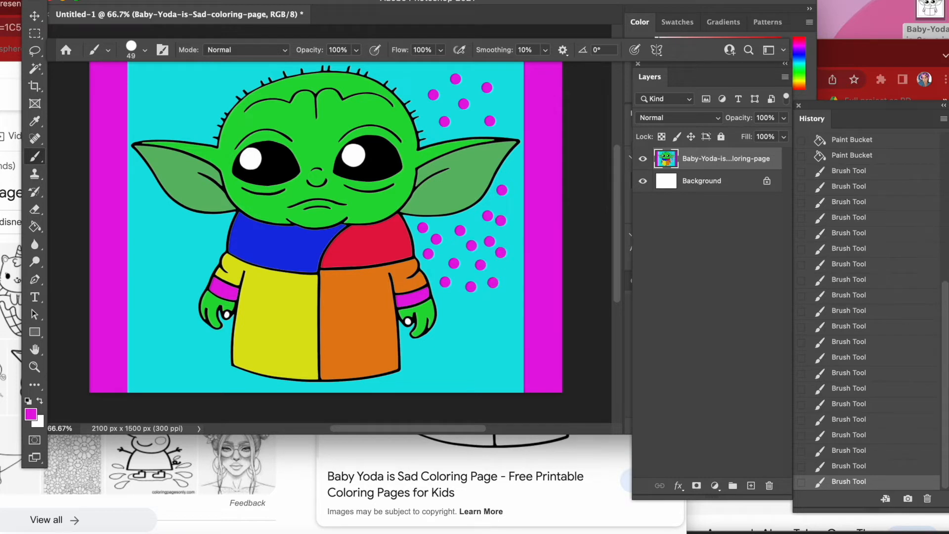
left_click(412, 356)
left_click(425, 376)
left_click(454, 372)
left_click(450, 329)
left_click(450, 303)
left_click(474, 324)
left_click(487, 360)
left_click(506, 374)
left_click(506, 335)
left_click(157, 372)
left_click(157, 340)
left_click(206, 372)
left_click(183, 307)
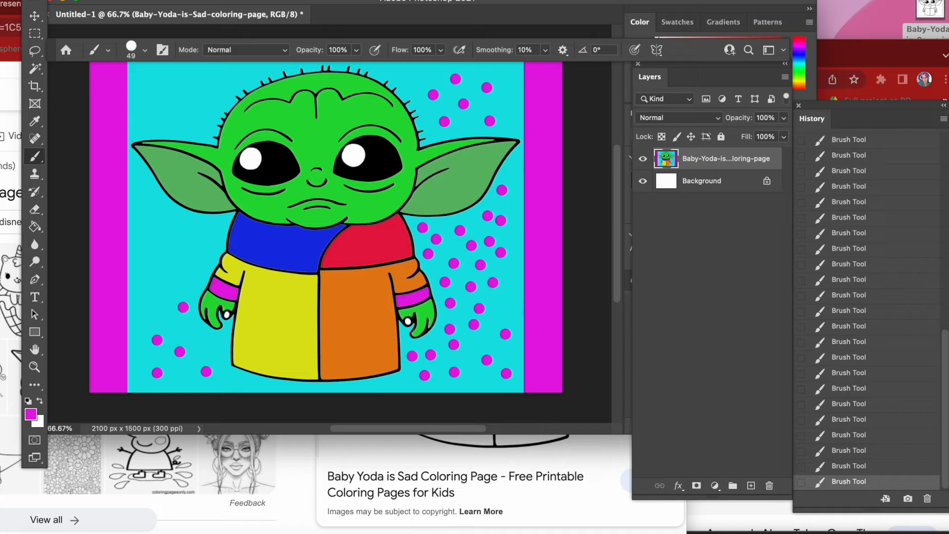
left_click(156, 304)
left_click(156, 279)
left_click(188, 271)
left_click(176, 244)
left_click(207, 235)
left_click(175, 222)
left_click(158, 204)
left_click(145, 226)
left_click(144, 256)
left_click(144, 182)
left_click(142, 112)
left_click(170, 111)
left_click(189, 120)
left_click(199, 101)
left_click(170, 87)
left_click(149, 83)
left_click(193, 77)
left_click(220, 78)
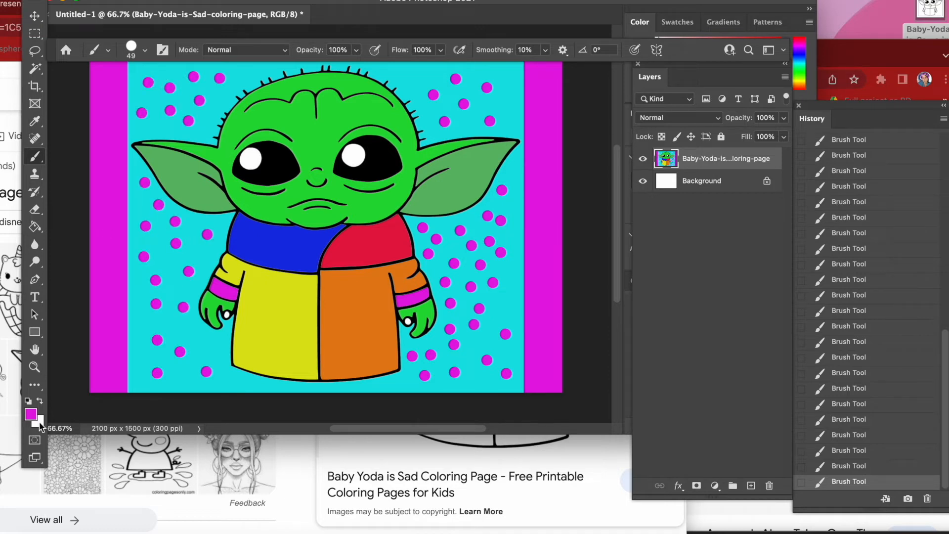
Sample the robe's yellow with the Eyedropper and brush yellow dots over the orange half of the robe, reverting the misplaced first dot
left_click(35, 121)
left_click(278, 287)
left_click(34, 157)
left_click(322, 285)
left_click(843, 462)
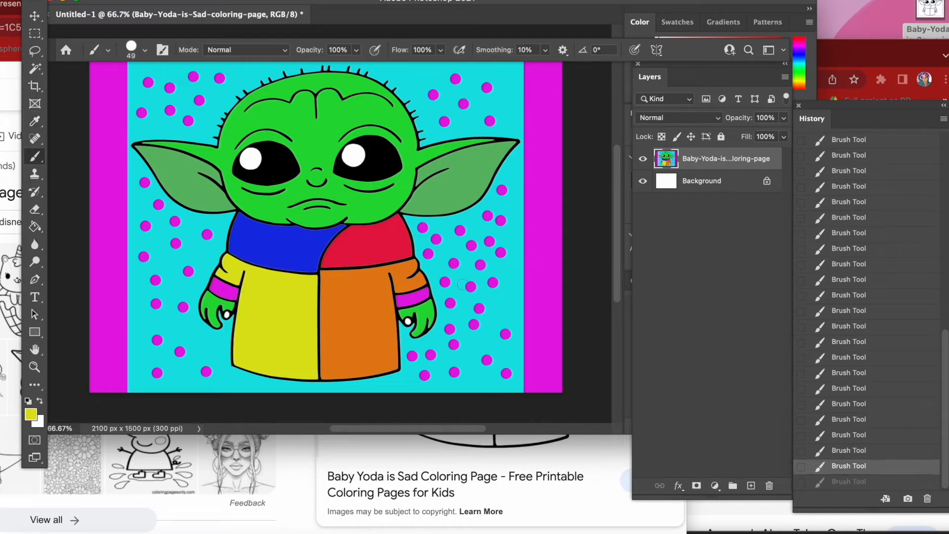
left_click(345, 284)
left_click(370, 284)
left_click(357, 305)
left_click(336, 304)
left_click(336, 360)
left_click(359, 359)
left_click(359, 340)
left_click(374, 342)
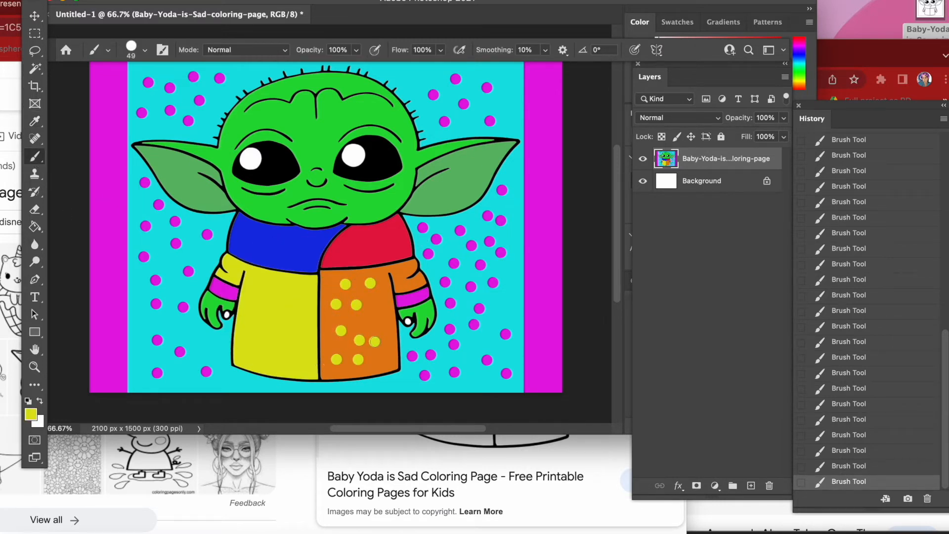
left_click(378, 331)
left_click(364, 317)
left_click(375, 307)
left_click(399, 274)
left_click(382, 273)
left_click(382, 291)
left_click(355, 277)
left_click(389, 348)
left_click(376, 362)
Sample the collar's blue with the Eyedropper and brush blue dots among the magenta ones on the cyan background
left_click(34, 122)
left_click(310, 253)
left_click(34, 156)
left_click(144, 203)
left_click(155, 227)
left_click(168, 127)
left_click(463, 356)
left_click(478, 342)
left_click(457, 242)
left_click(447, 100)
left_click(418, 81)
left_click(505, 83)
left_click(506, 114)
left_click(181, 347)
left_click(179, 330)
left_click(157, 323)
left_click(141, 361)
left_click(217, 348)
left_click(190, 376)
left_click(226, 382)
left_click(267, 386)
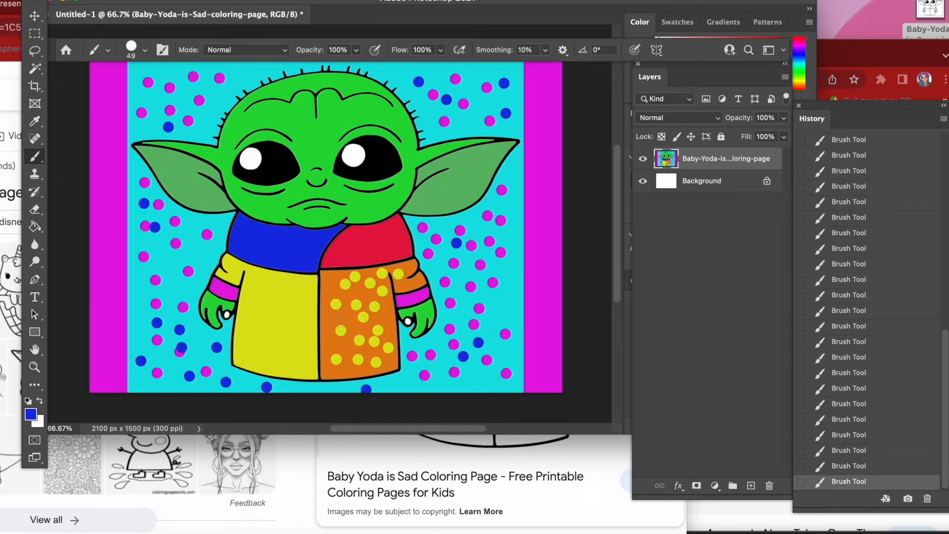
Sample the robe's orange, set the brush size to 92 px and dab large orange dots over the yellow half of the robe
left_click(34, 121)
left_click(358, 290)
left_click(34, 156)
left_click(145, 50)
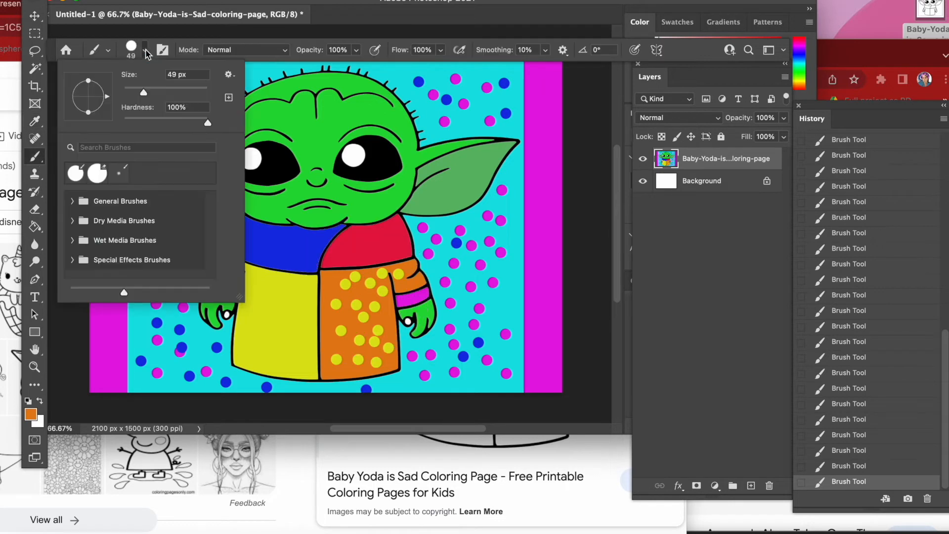
left_click_drag(142, 92, 159, 91)
left_click(291, 302)
left_click(263, 285)
left_click(253, 309)
left_click(265, 332)
left_click(299, 330)
left_click(294, 356)
left_click(256, 356)
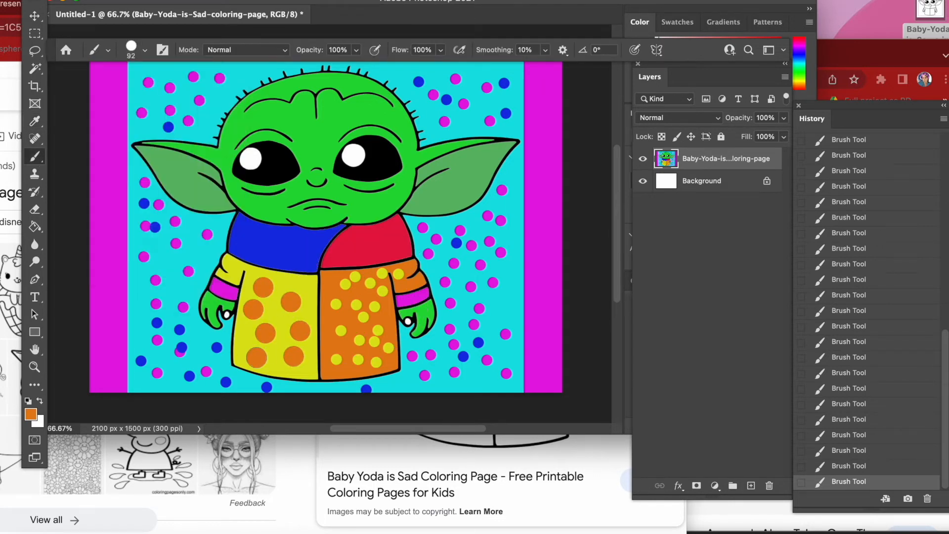
Sample the muted green of the left ear with the Eyedropper and set the Brush tool's size to 39 px
left_click(35, 121)
left_click(180, 176)
left_click(35, 157)
left_click(145, 50)
left_click_drag(159, 91, 130, 92)
Change the foreground color from the sampled ear green to a brighter, more saturated green
left_click(31, 414)
mouse_move(424, 227)
left_mouse_down()
mouse_move(425, 239)
mouse_move(426, 227)
left_mouse_up()
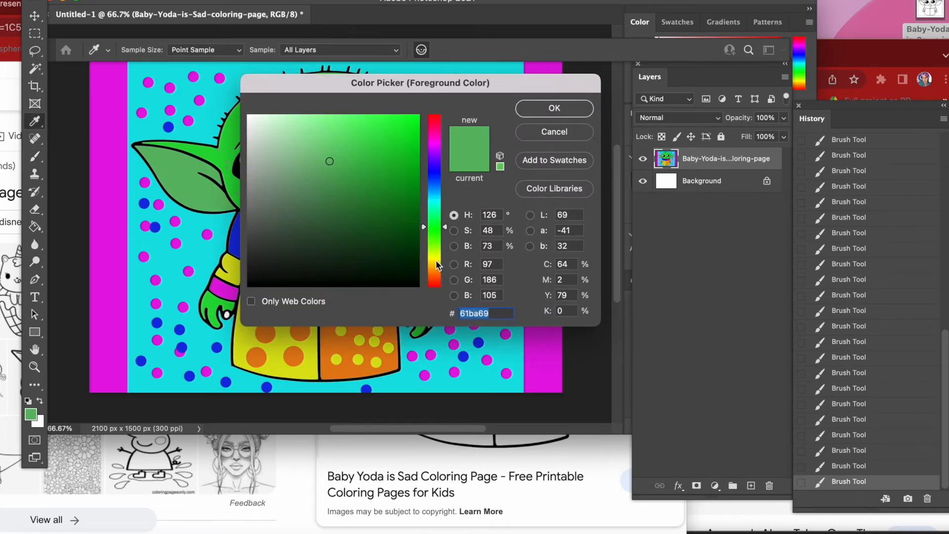
left_click(407, 131)
left_click(554, 108)
Choose the KYLE Ultimate Pencil Hard brush from the Dry Media Brushes and set its size to 118 px
left_click(144, 50)
left_click(72, 221)
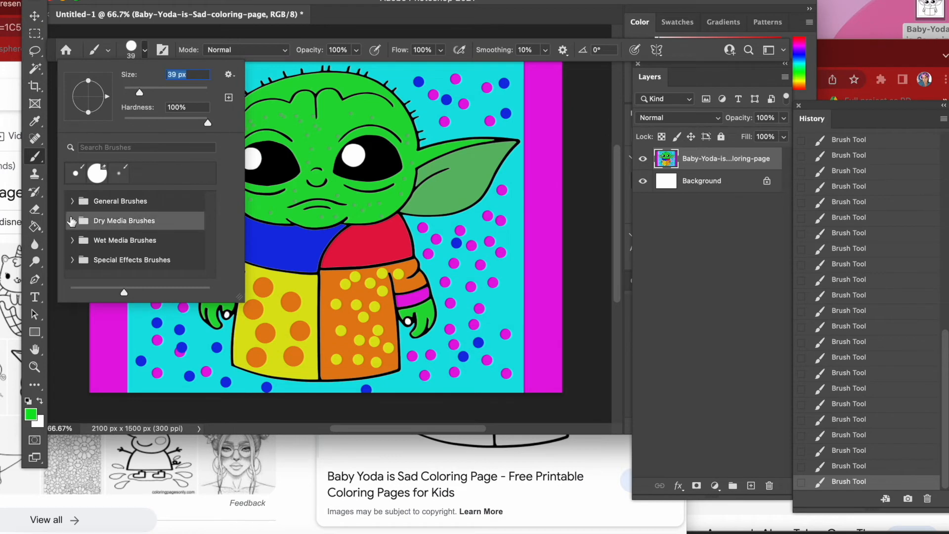
double_click(124, 249)
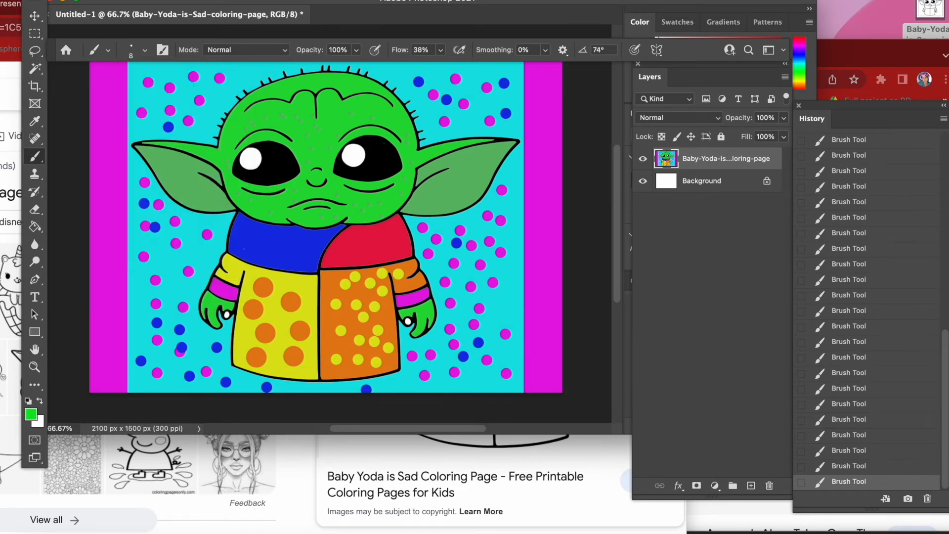
left_click(145, 50)
left_click(173, 92)
Dab bright green over the character's left-side eye and the cyan background to the right of the robe
left_click(364, 108)
left_click(256, 155)
left_click(447, 253)
left_click(493, 287)
Change the foreground color to a saturated red
left_click(30, 415)
left_click(434, 120)
left_click(554, 108)
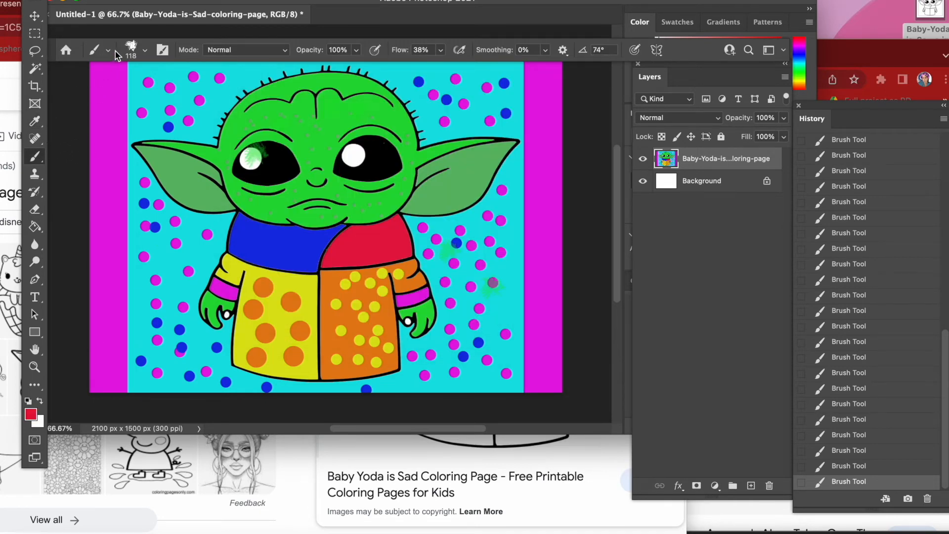
Choose the Supreme Spatter brush of Kyle's Spatter Brushes from the Special Effects Brushes, at 284 px
left_click(138, 48)
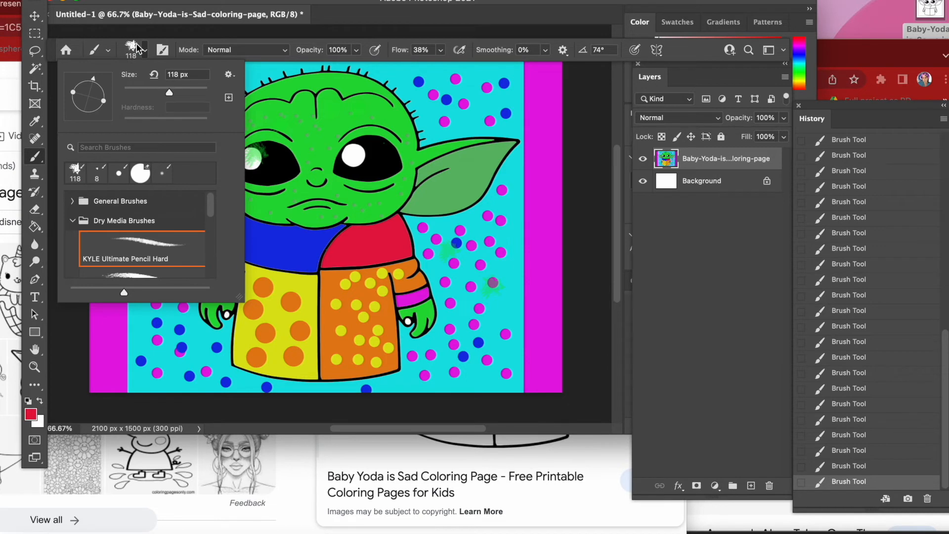
left_click(80, 222)
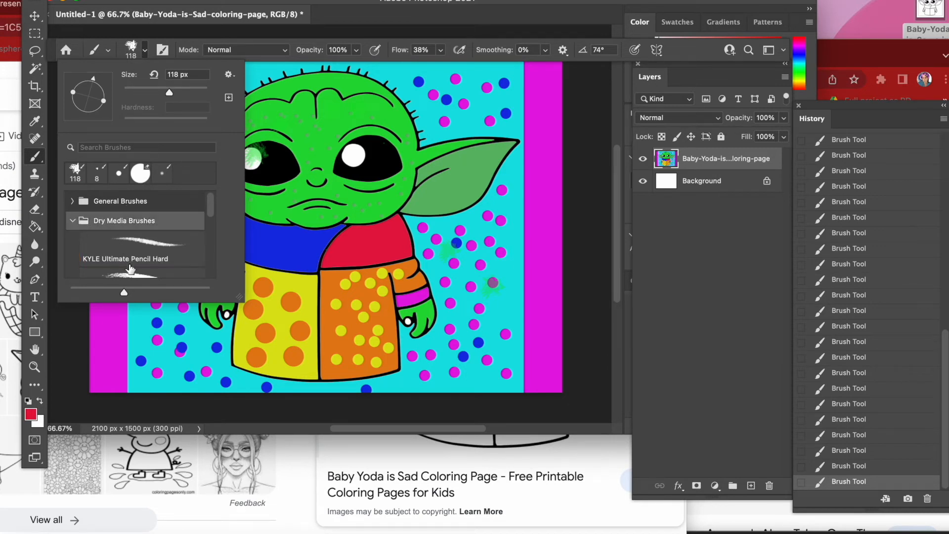
left_click(79, 223)
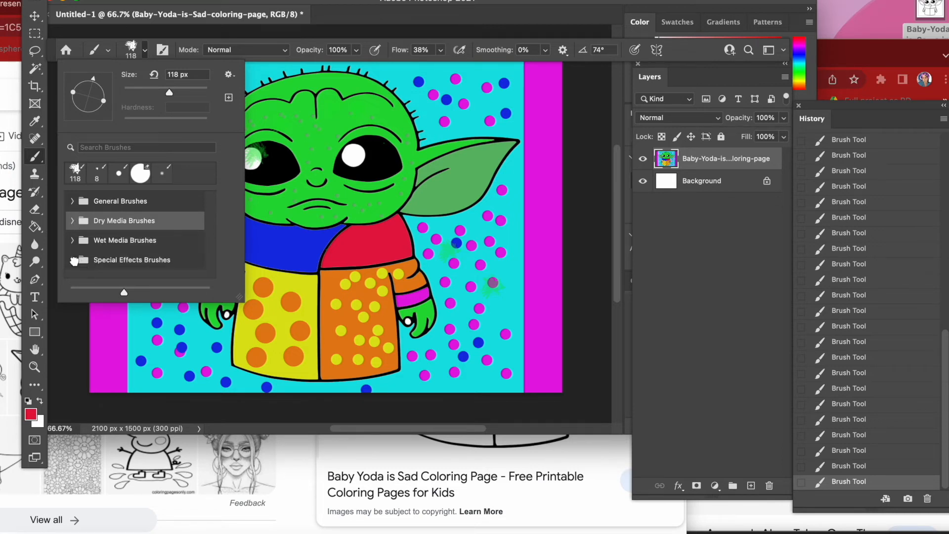
left_click(111, 265)
scroll(111, 267, "down", 1)
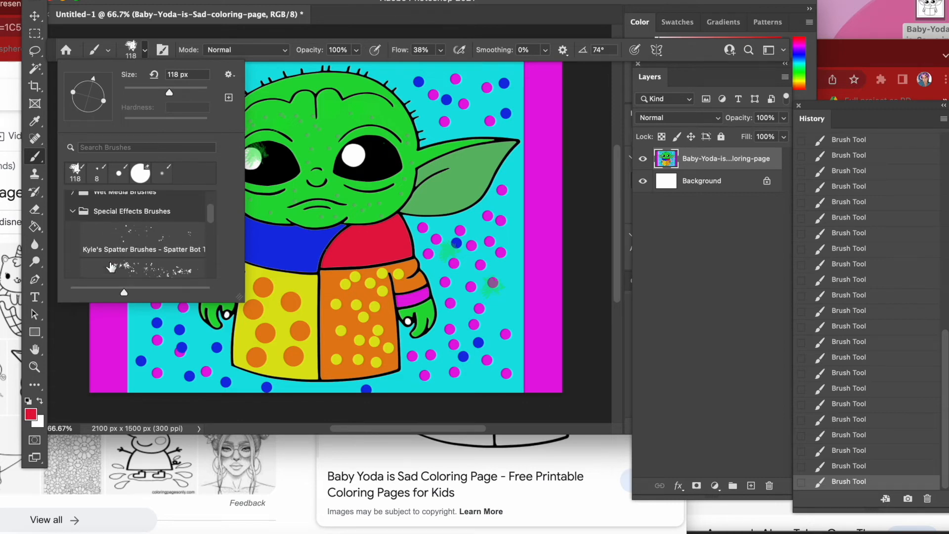
left_click(128, 267)
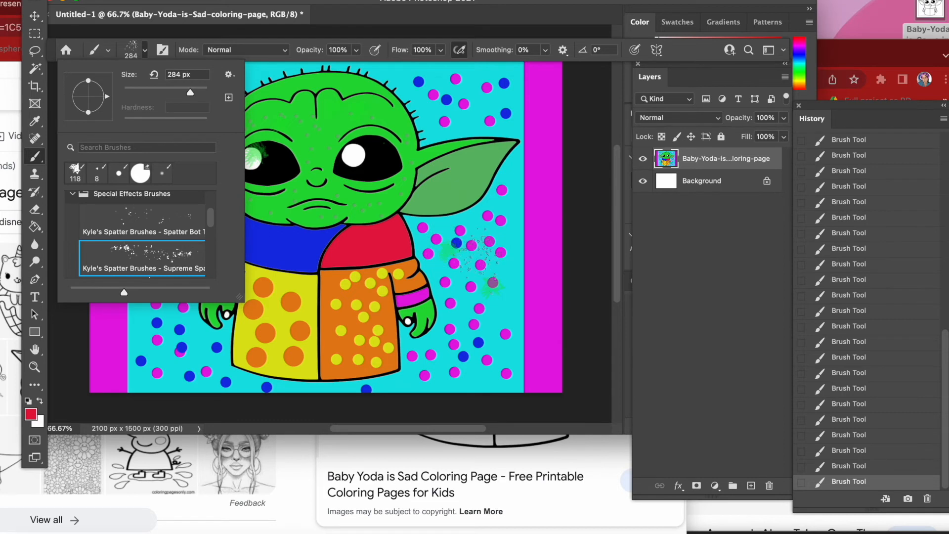
Spatter red over the cyan background on both sides of the robe and around the left hand
left_click(457, 260)
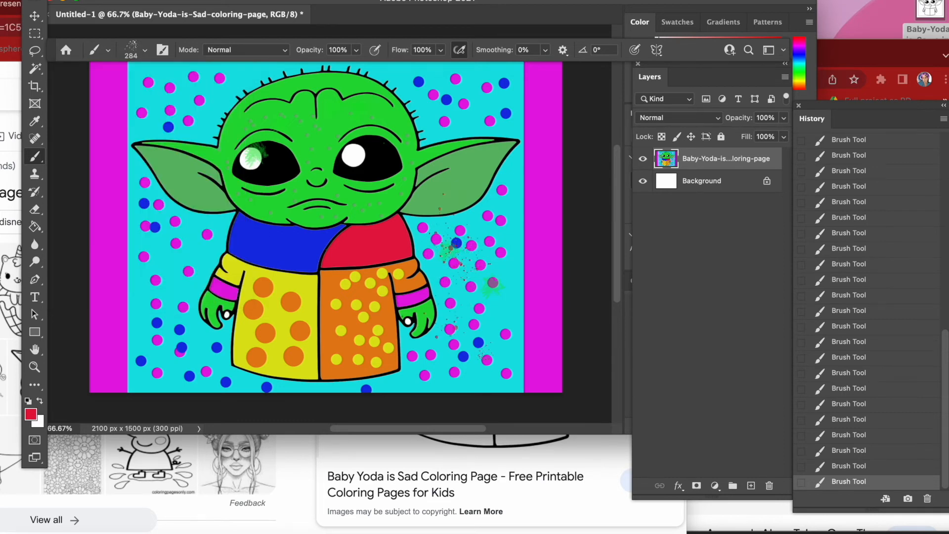
left_click(225, 319)
left_click(143, 252)
left_click(168, 341)
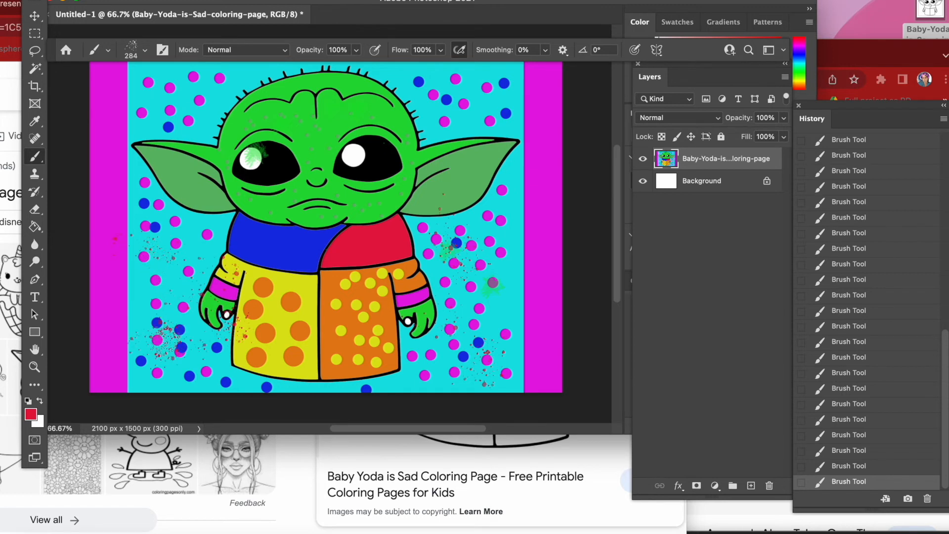
Enlarge the spatter brush to 492 px and spatter red across the character's forehead and eyes
left_click(145, 51)
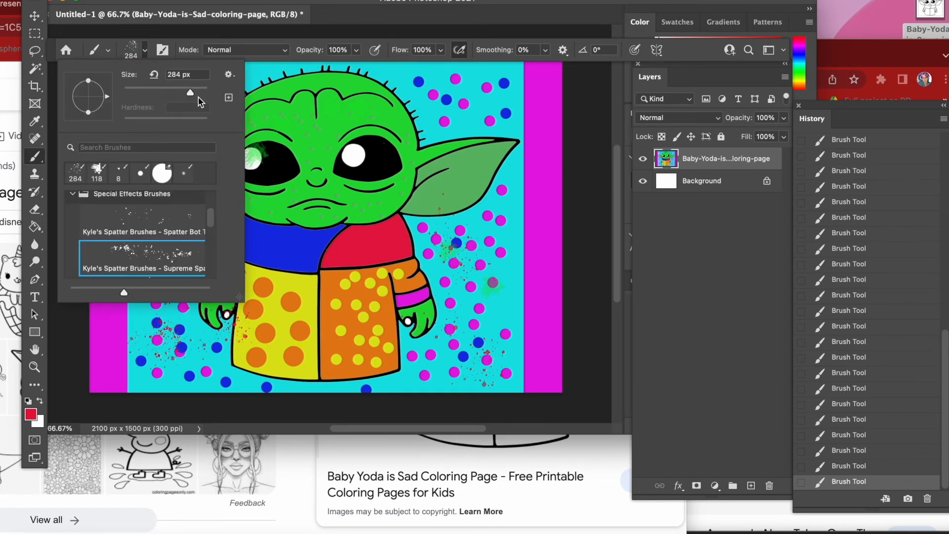
left_click(201, 92)
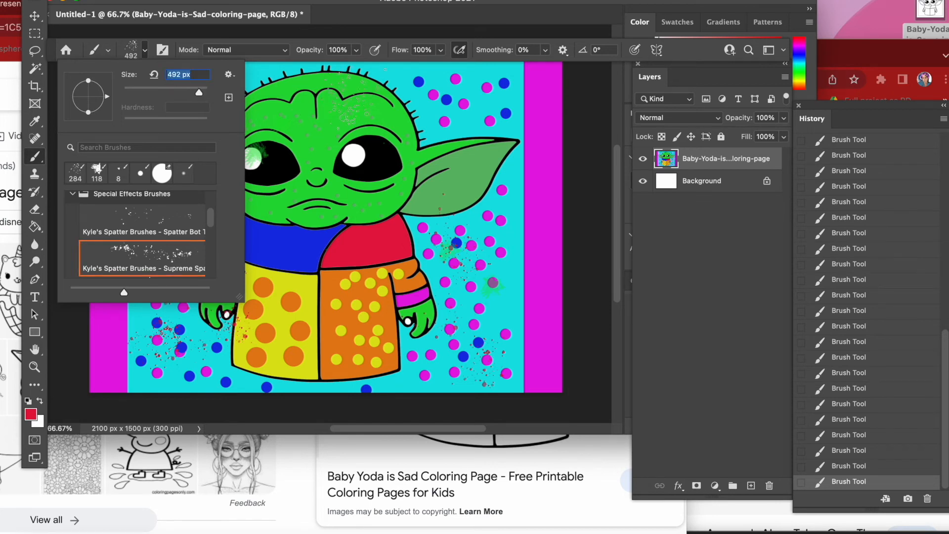
key("Return")
left_click_drag(280, 105, 274, 112)
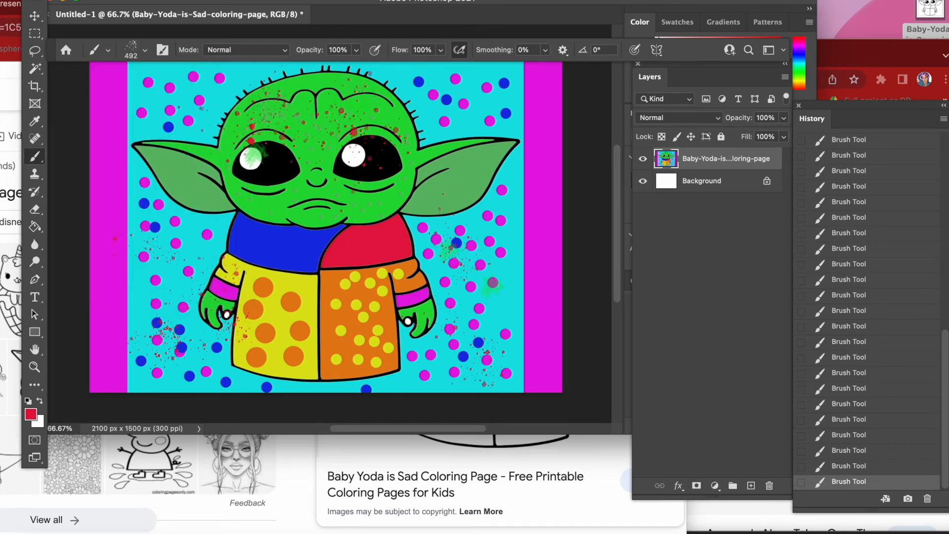
Spatter red over the left ear, the left background, both halves of the robe and the collar
left_click(212, 160)
left_click(150, 247)
left_click(252, 263)
left_click(311, 324)
left_click(366, 253)
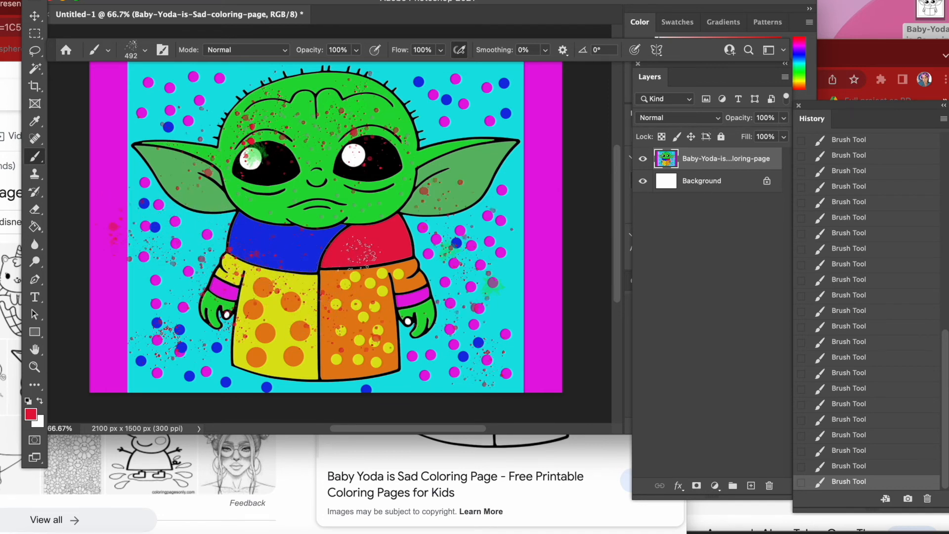
Spatter red over the right-hand background and border and the upper corners of the picture
left_click(446, 295)
left_click(499, 358)
left_click(475, 121)
left_click(450, 110)
left_click(500, 95)
left_click(140, 100)
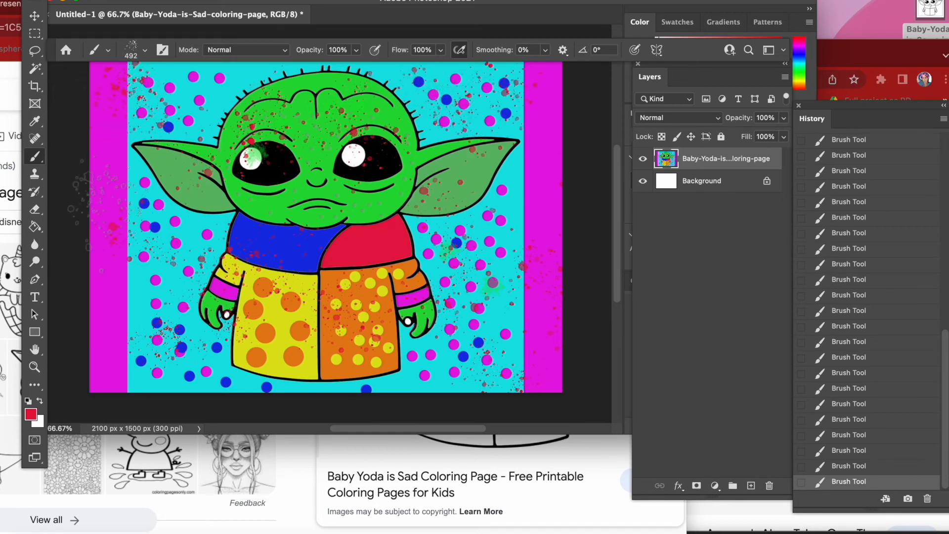
Set the foreground color to purple 9311e5 and spatter it over the character, background and borders
left_click(30, 415)
left_click(436, 155)
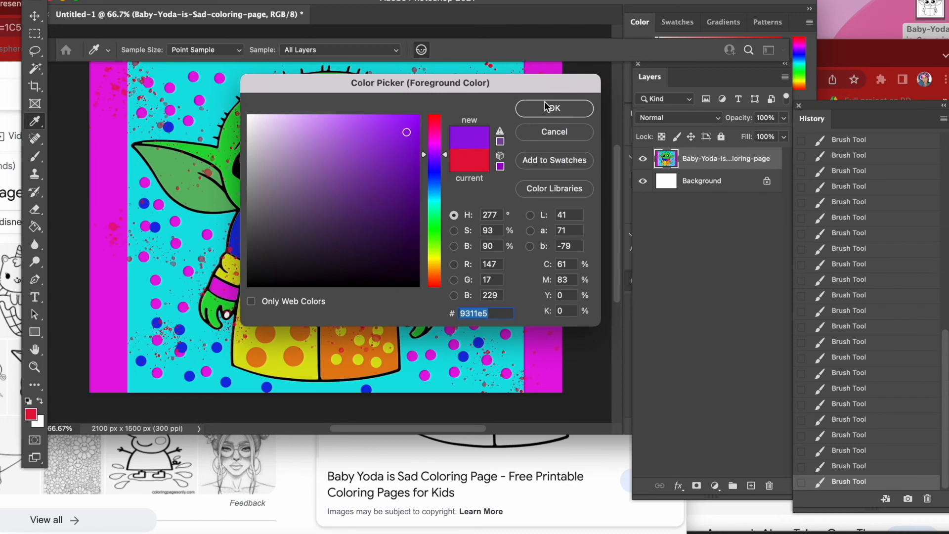
left_click(551, 107)
left_click(197, 297)
left_click(158, 331)
left_click(133, 148)
left_click(326, 195)
left_click(314, 304)
left_click(445, 296)
left_click(492, 156)
left_click(297, 171)
left_click(193, 104)
left_click(141, 297)
left_click(435, 232)
left_click(183, 297)
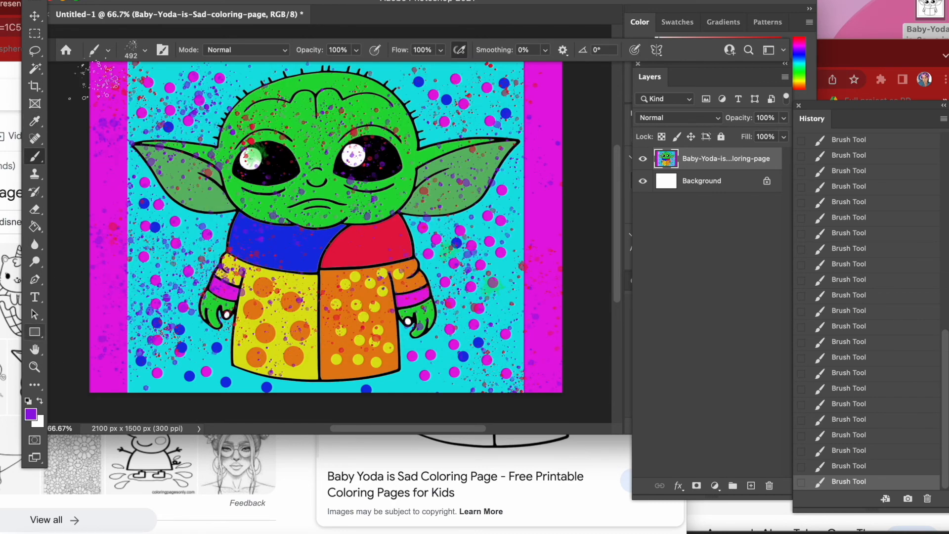
Replace the spatter brush with a textured 300 px Smudge tool preset at 90% strength from the brush library
left_click(108, 51)
left_click(97, 52)
left_click(133, 55)
scroll(131, 207, "up", 5)
left_click(76, 241)
scroll(148, 213, "down", 3)
left_click(152, 205)
Smudge the dots in the left background, the left border and the forehead above the right-side eye
left_click_drag(436, 243, 482, 277)
mouse_move(178, 106)
left_mouse_down()
mouse_move(179, 89)
mouse_move(192, 92)
left_mouse_up()
left_click(132, 54)
left_click_drag(184, 324, 207, 345)
left_click_drag(151, 220, 122, 212)
left_click_drag(110, 157, 113, 139)
left_click_drag(182, 91, 182, 117)
left_click_drag(369, 153, 363, 87)
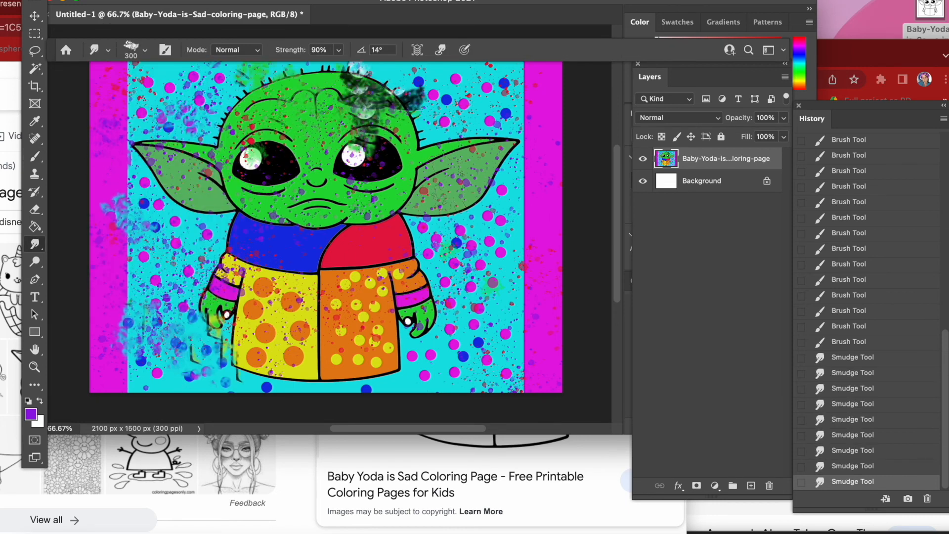
Smudge the mouth, collar, right sleeve area, both side backgrounds and the magenta borders
left_click_drag(455, 242, 452, 198)
left_click_drag(369, 233, 316, 214)
left_click_drag(291, 274, 278, 234)
left_click_drag(385, 341, 439, 359)
left_click_drag(512, 354, 543, 349)
left_click_drag(534, 118, 475, 144)
left_click_drag(111, 235, 158, 235)
left_click_drag(111, 282, 151, 281)
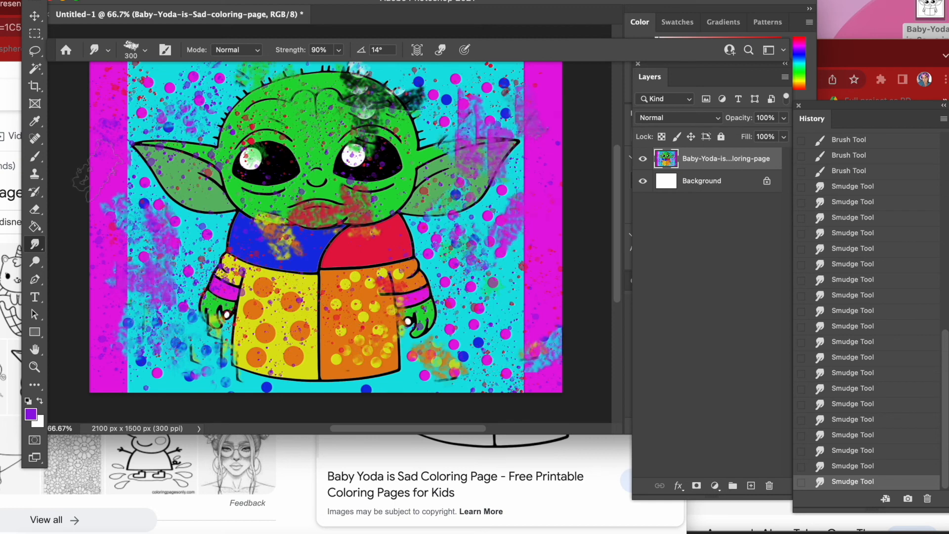
Smudge the upper left border, the dots on both robe halves and the lower right background
left_click_drag(143, 111, 109, 113)
left_click_drag(111, 128, 138, 133)
left_click_drag(234, 322, 289, 319)
left_click_drag(247, 347, 252, 369)
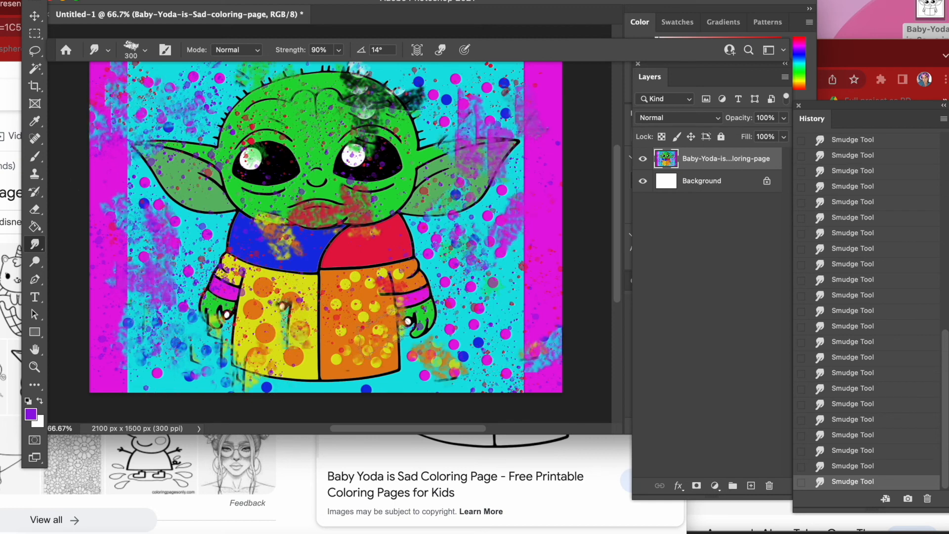
left_click_drag(378, 336, 381, 331)
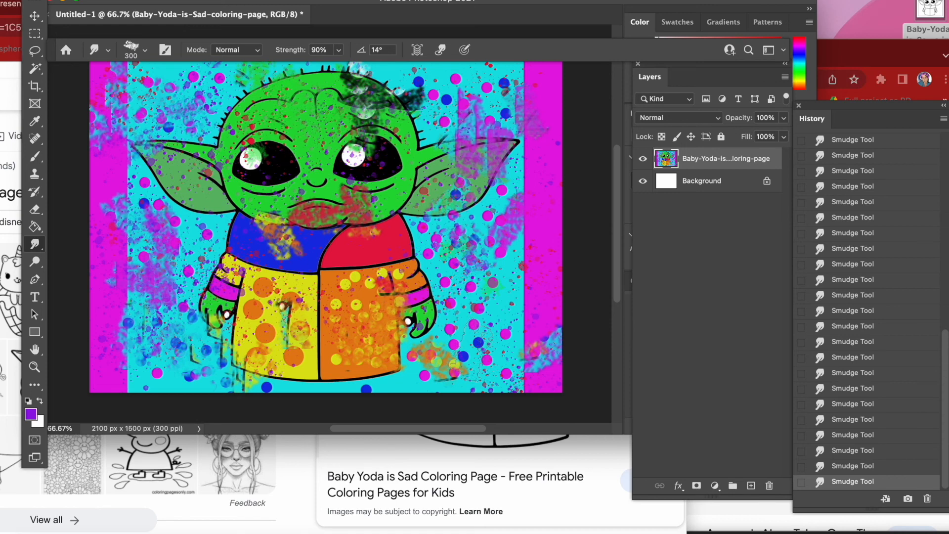
left_click_drag(482, 352, 487, 356)
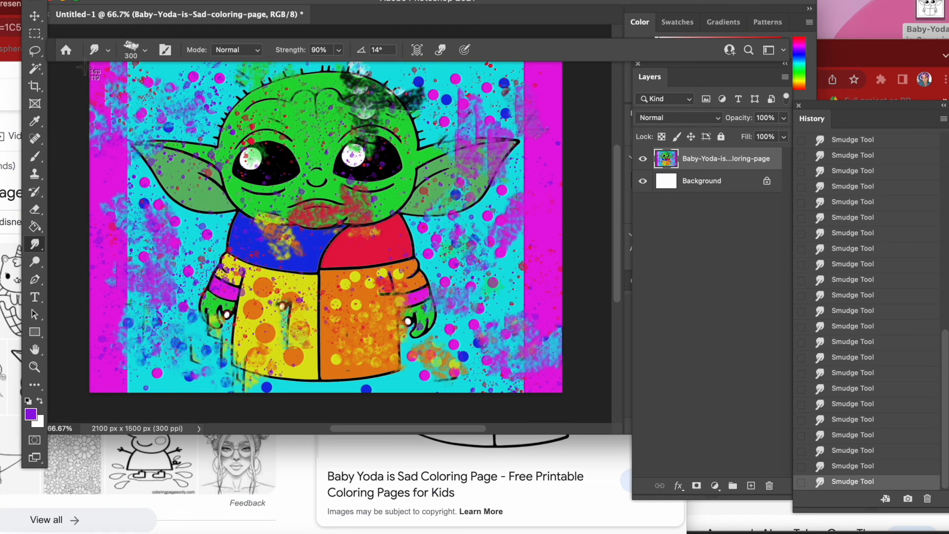
Capture a screenshot of the whole visible artwork, from its upper left to its lower right corner
mouse_move(88, 63)
left_mouse_down()
mouse_move(531, 412)
mouse_move(548, 421)
mouse_move(560, 397)
left_mouse_up()
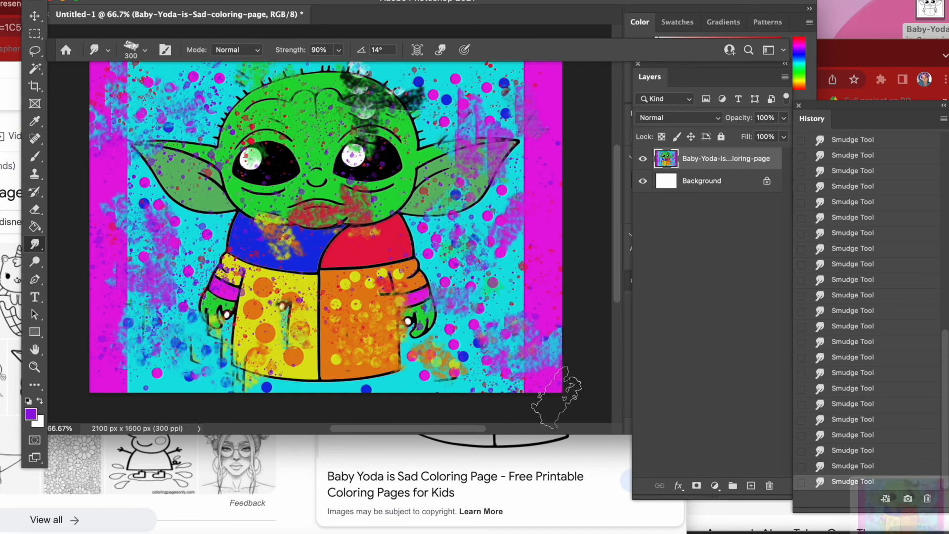